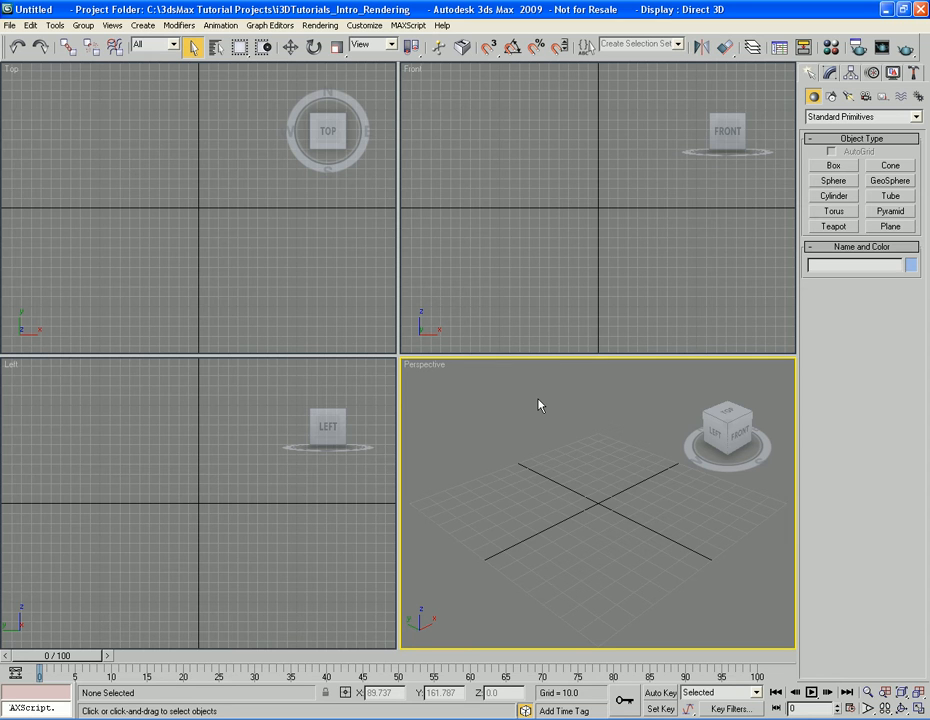
Open the scene file LightTracer_Example_Start.max from the project's scenes folder.
{"action": "key", "text": "ctrl+o"}
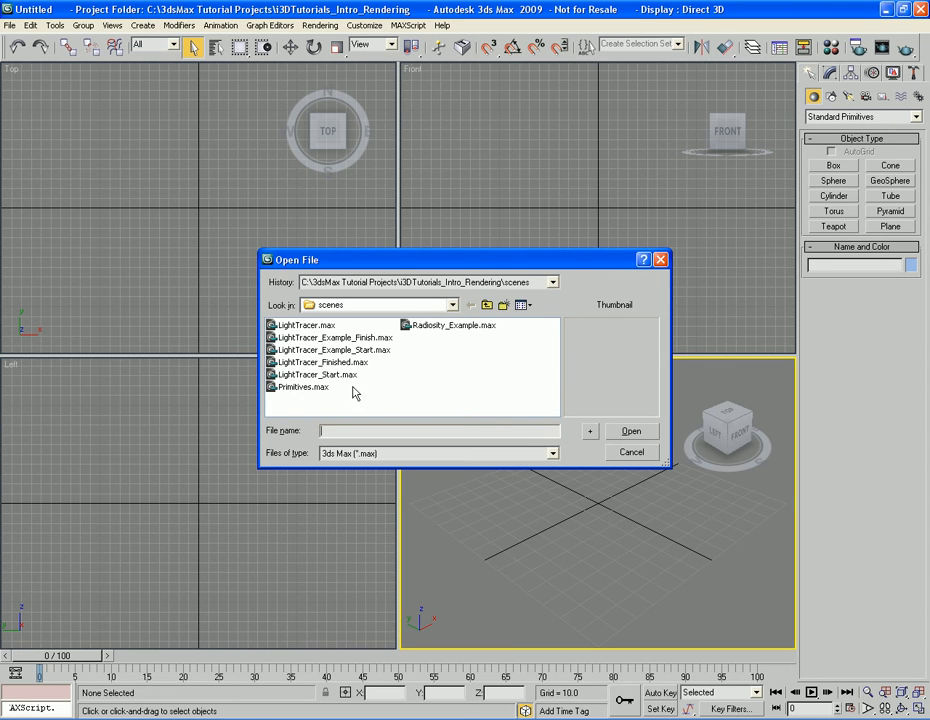
{"action": "left_click", "coordinate": [344, 350]}
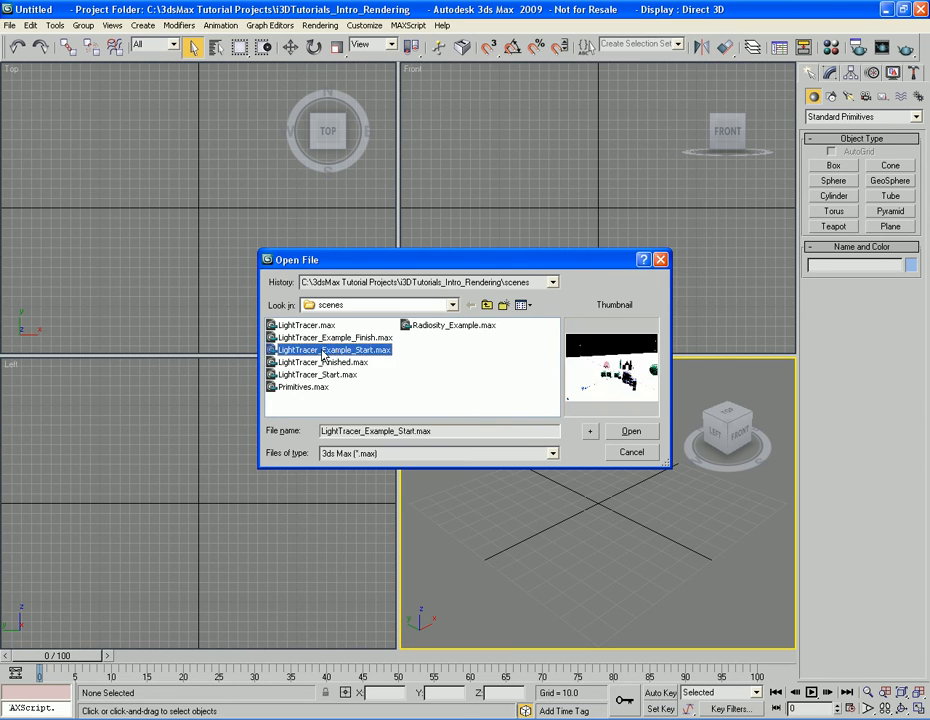
{"action": "left_click", "coordinate": [633, 431]}
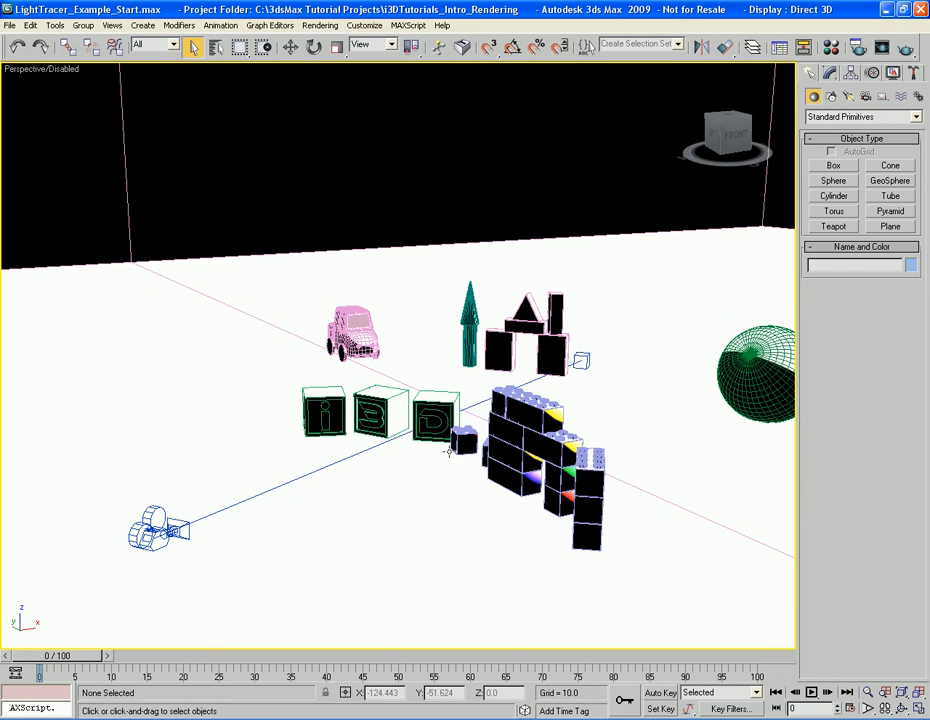
Examine the room with its slatted side and the toys on the floor from a distance and close up.
{"action": "scroll", "coordinate": [449, 452], "scroll_direction": "down", "scroll_amount": 10}
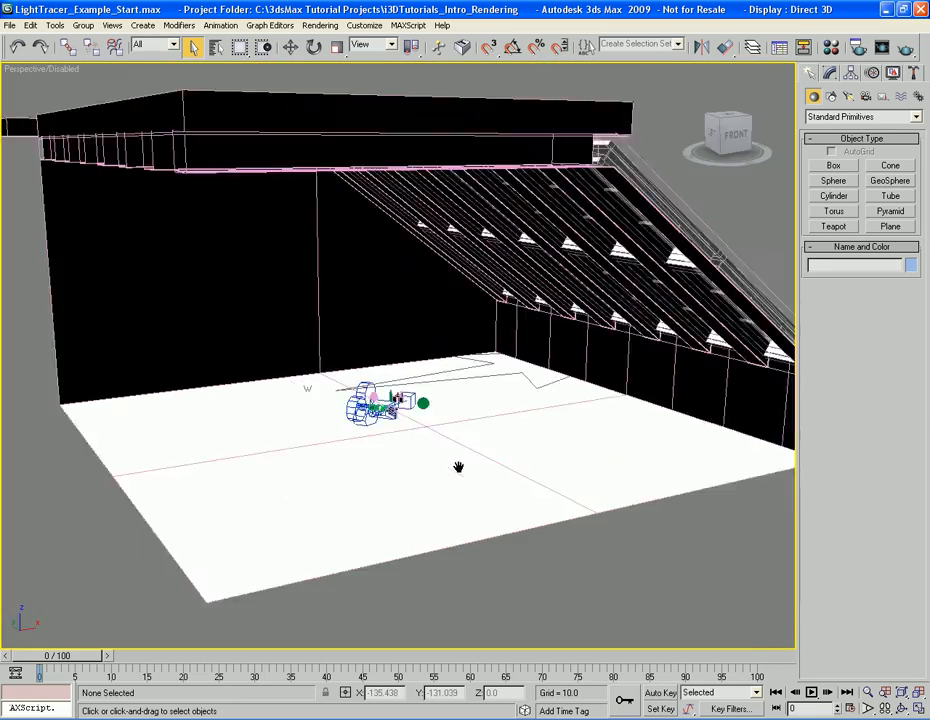
{"action": "scroll", "coordinate": [458, 467], "scroll_direction": "down", "scroll_amount": 4}
{"action": "middle_click_drag", "start_coordinate": [527, 440], "coordinate": [461, 444], "text": "alt"}
{"action": "scroll", "coordinate": [398, 451], "scroll_direction": "up", "scroll_amount": 10}
{"action": "scroll", "coordinate": [461, 444], "scroll_direction": "down", "scroll_amount": 6}
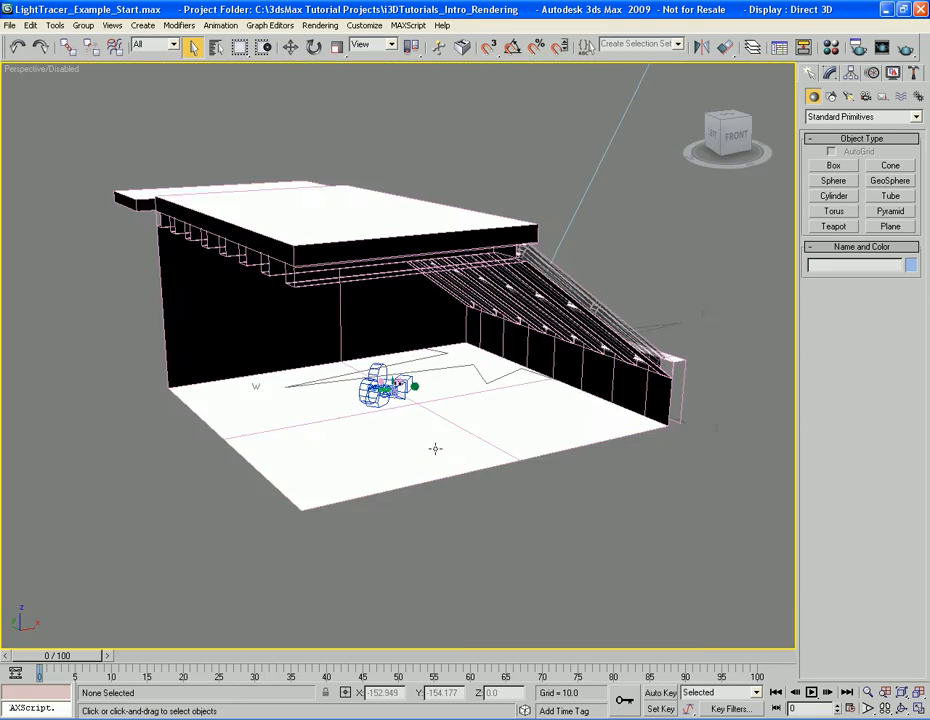
{"action": "scroll", "coordinate": [461, 444], "scroll_direction": "up", "scroll_amount": 5}
{"action": "scroll", "coordinate": [447, 430], "scroll_direction": "up", "scroll_amount": 8}
{"action": "middle_click_drag", "start_coordinate": [447, 430], "coordinate": [367, 421], "text": "alt"}
{"action": "scroll", "coordinate": [367, 421], "scroll_direction": "down", "scroll_amount": 3}
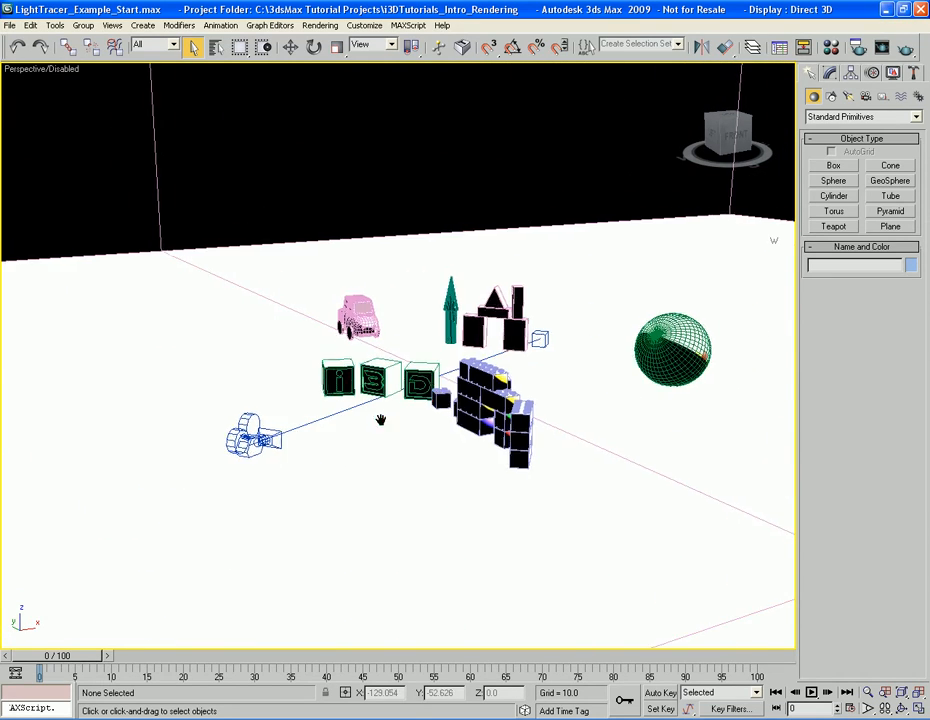
{"action": "scroll", "coordinate": [436, 409], "scroll_direction": "up", "scroll_amount": 2}
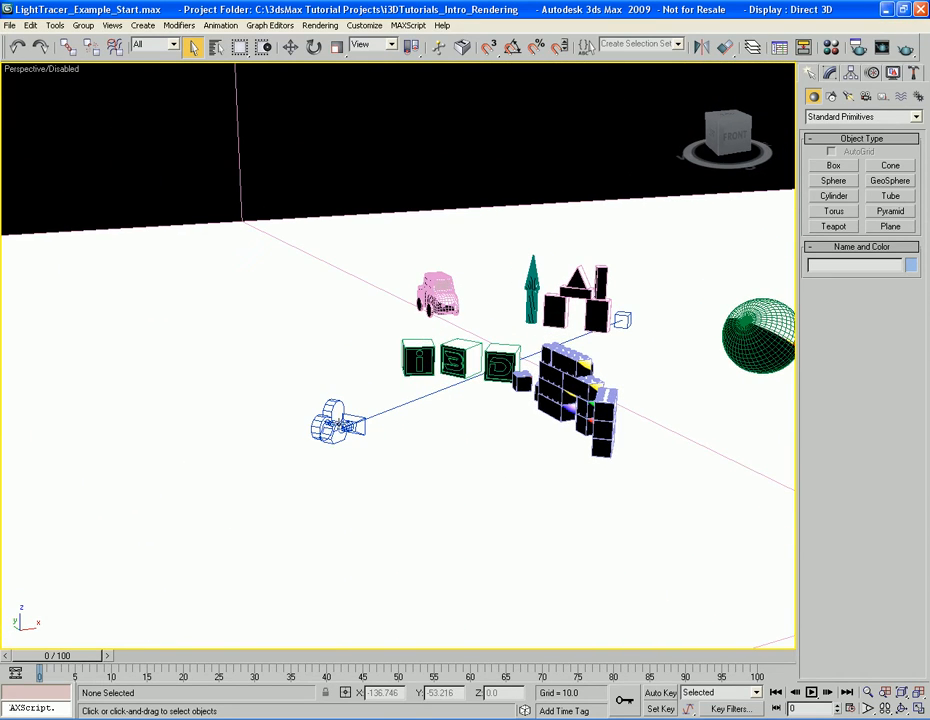
Inspect the Render Camera's field of view on the toys and the Daylight01 system above the room.
{"action": "left_click", "coordinate": [337, 424]}
{"action": "middle_click_drag", "start_coordinate": [527, 396], "coordinate": [398, 431]}
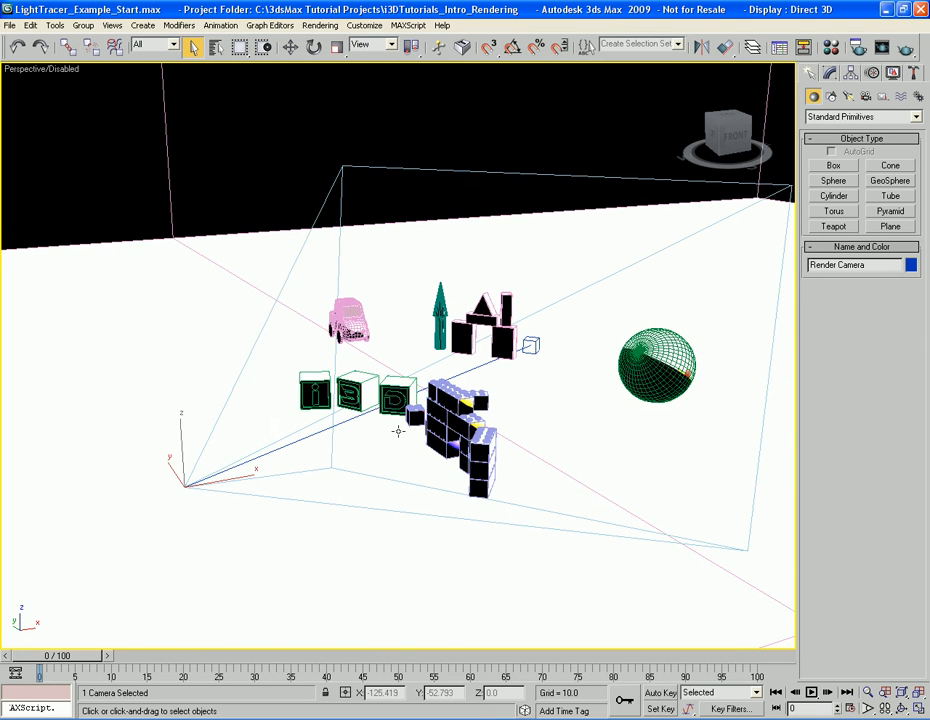
{"action": "left_click", "coordinate": [398, 431]}
{"action": "scroll", "coordinate": [398, 431], "scroll_direction": "down", "scroll_amount": 7}
{"action": "middle_click_drag", "start_coordinate": [499, 326], "coordinate": [343, 492]}
{"action": "scroll", "coordinate": [343, 492], "scroll_direction": "down", "scroll_amount": 3}
{"action": "middle_click_drag", "start_coordinate": [464, 342], "coordinate": [483, 360], "text": "alt"}
{"action": "left_click", "coordinate": [493, 245]}
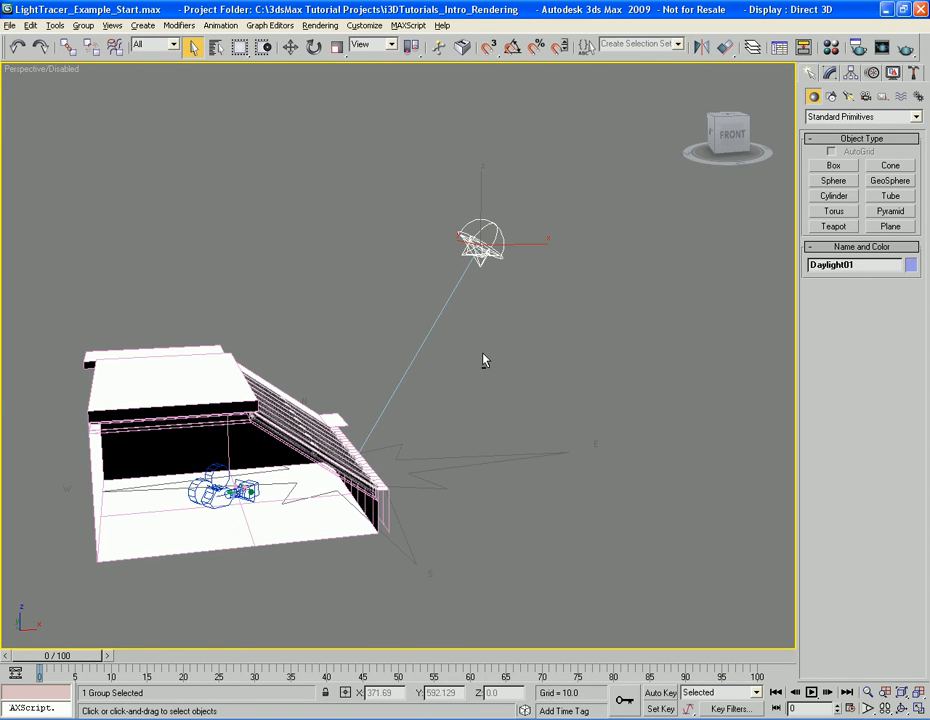
{"action": "left_click", "coordinate": [488, 338]}
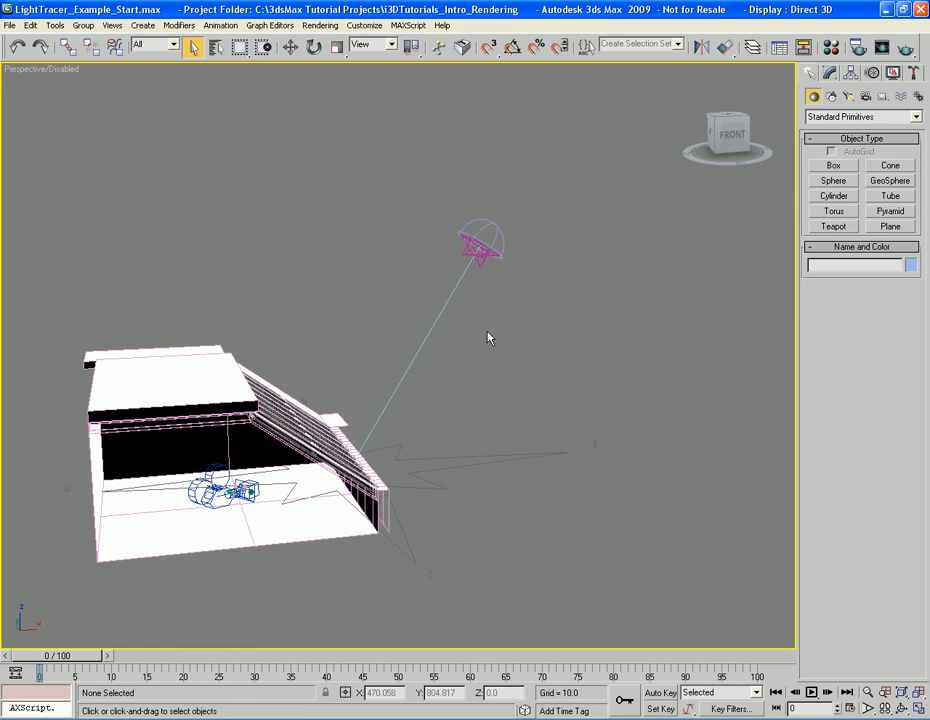
Examine from another angle how the Daylight01 system is positioned relative to the room.
{"action": "middle_click_drag", "start_coordinate": [488, 338], "coordinate": [494, 367], "text": "alt"}
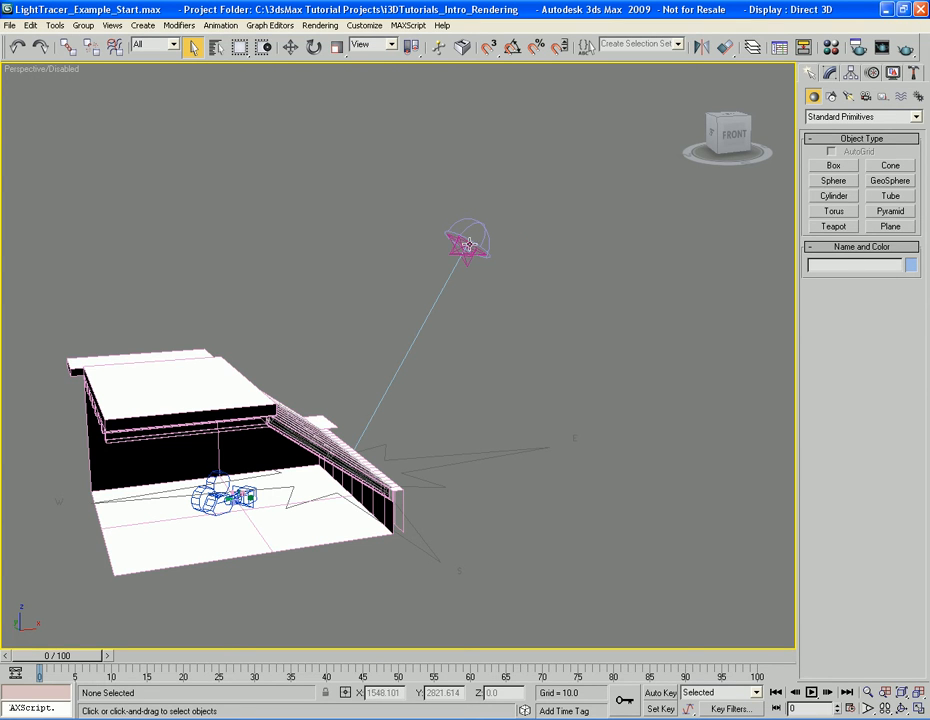
{"action": "left_click", "coordinate": [491, 258]}
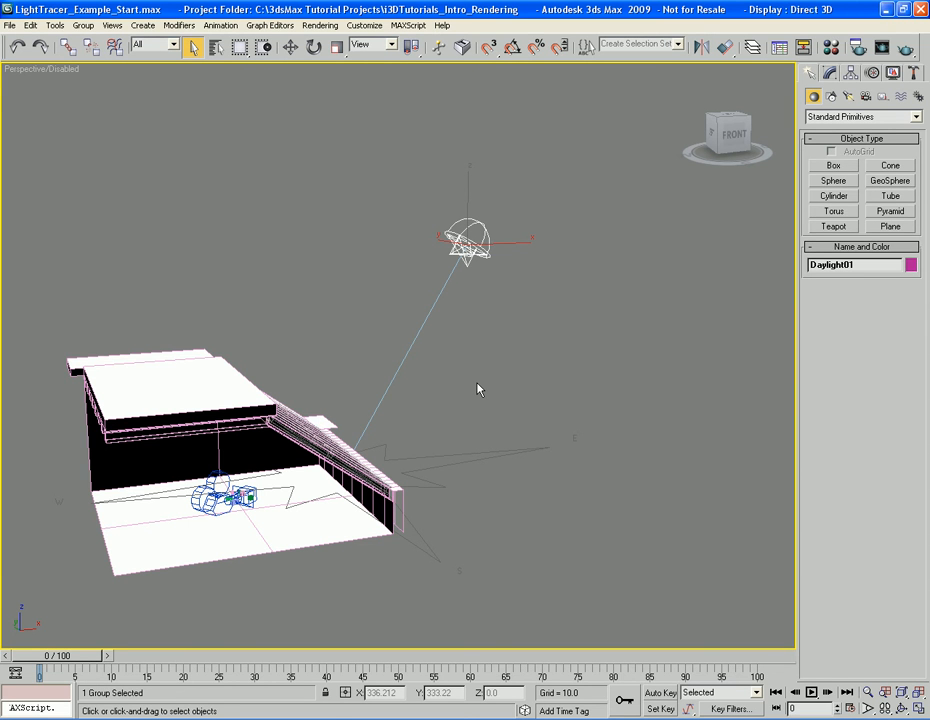
{"action": "middle_click_drag", "start_coordinate": [512, 385], "coordinate": [488, 345], "text": "alt"}
{"action": "scroll", "coordinate": [469, 371], "scroll_direction": "up", "scroll_amount": 2}
{"action": "scroll", "coordinate": [489, 365], "scroll_direction": "down", "scroll_amount": 2}
{"action": "scroll", "coordinate": [492, 353], "scroll_direction": "down", "scroll_amount": 3}
{"action": "middle_click_drag", "start_coordinate": [430, 388], "coordinate": [464, 346]}
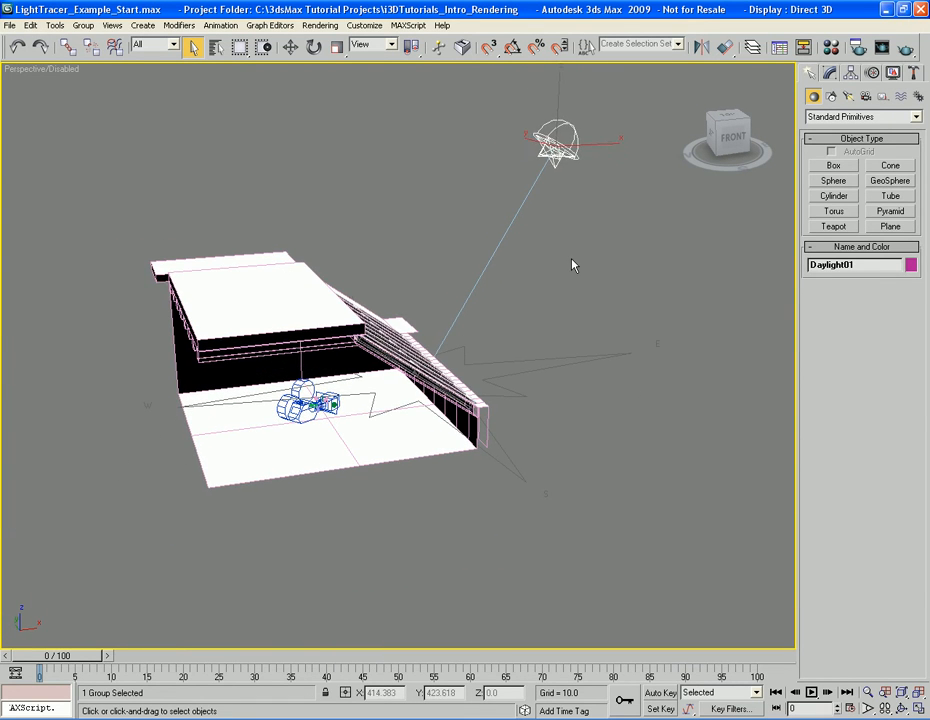
{"action": "left_click", "coordinate": [545, 287]}
Inspect the slanted slats at the side of the room, followed by the toys and camera on the floor.
{"action": "scroll", "coordinate": [489, 367], "scroll_direction": "up", "scroll_amount": 3}
{"action": "middle_click_drag", "start_coordinate": [484, 396], "coordinate": [450, 405]}
{"action": "scroll", "coordinate": [489, 367], "scroll_direction": "up", "scroll_amount": 2}
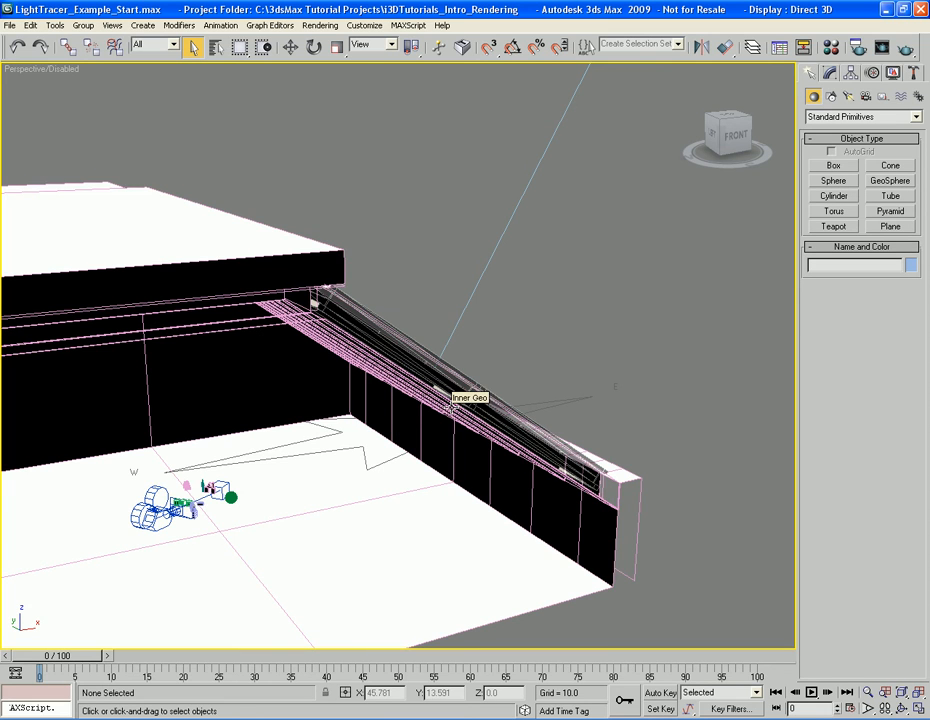
{"action": "middle_click_drag", "start_coordinate": [366, 481], "coordinate": [529, 347]}
{"action": "scroll", "coordinate": [380, 471], "scroll_direction": "up", "scroll_amount": 4}
{"action": "middle_click_drag", "start_coordinate": [278, 423], "coordinate": [416, 387]}
{"action": "scroll", "coordinate": [416, 387], "scroll_direction": "up", "scroll_amount": 5}
{"action": "middle_click_drag", "start_coordinate": [322, 400], "coordinate": [362, 376], "text": "alt"}
{"action": "middle_click_drag", "start_coordinate": [364, 377], "coordinate": [392, 397]}
{"action": "scroll", "coordinate": [367, 413], "scroll_direction": "down", "scroll_amount": 3}
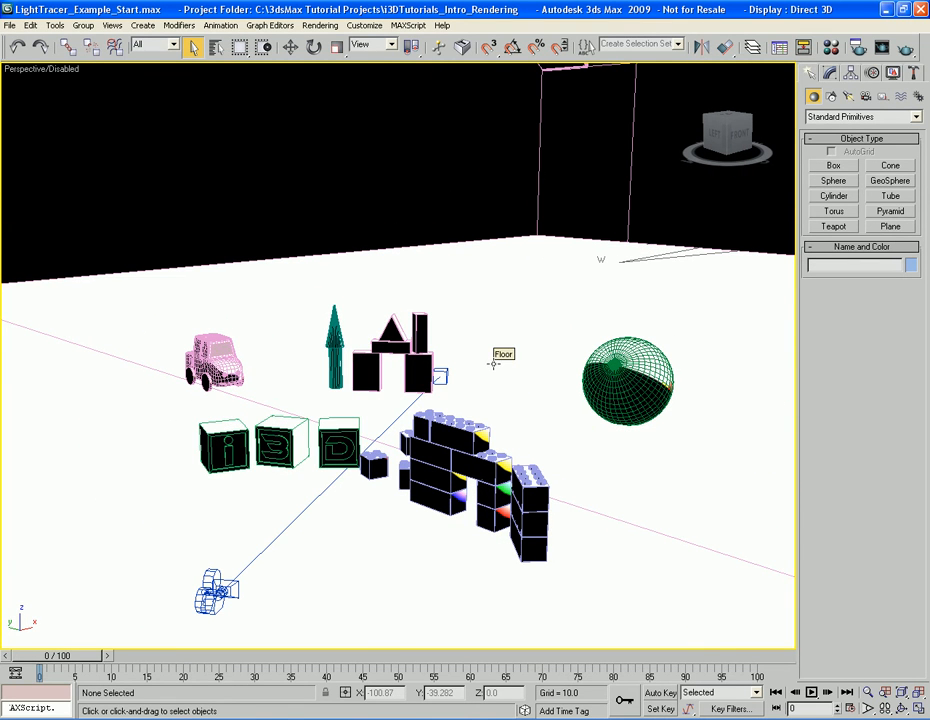
Render the Render Camera view and switch the render mode from Production to Iterative.
{"action": "key", "text": "shift+q"}
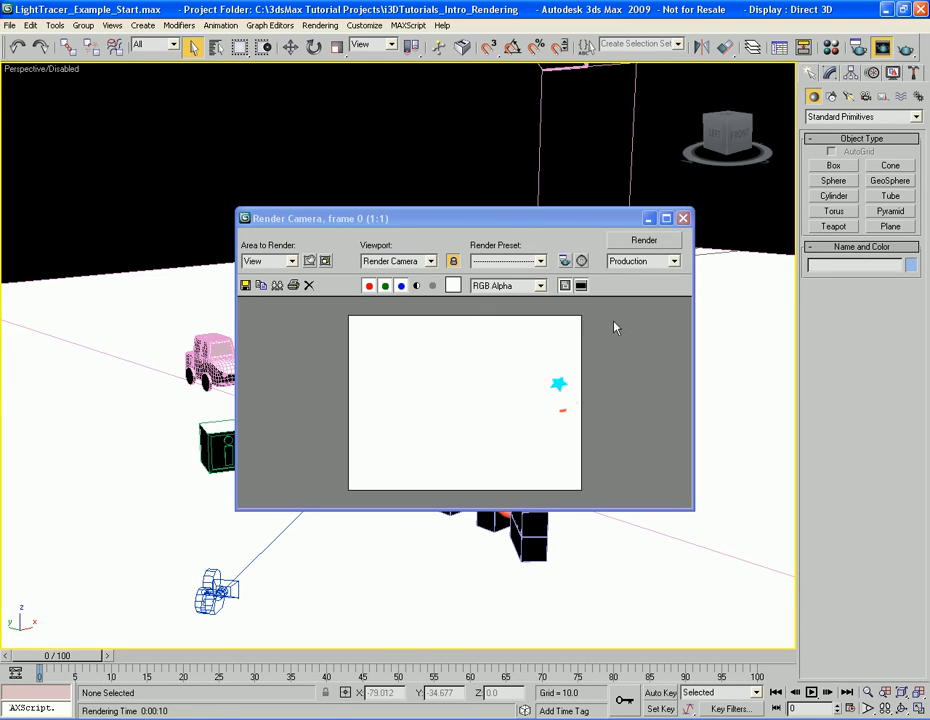
{"action": "left_click", "coordinate": [648, 261]}
{"action": "left_click", "coordinate": [646, 273]}
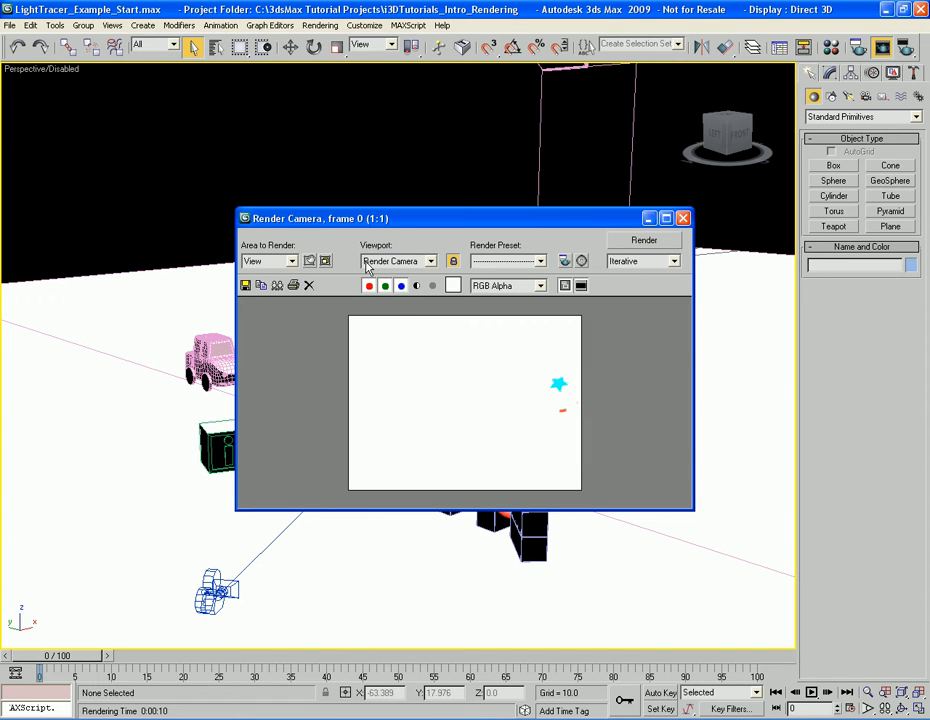
{"action": "left_click", "coordinate": [453, 261]}
Apply Logarithmic Exposure Control with Exterior daylight enabled and re-render the camera view.
{"action": "left_click", "coordinate": [582, 261]}
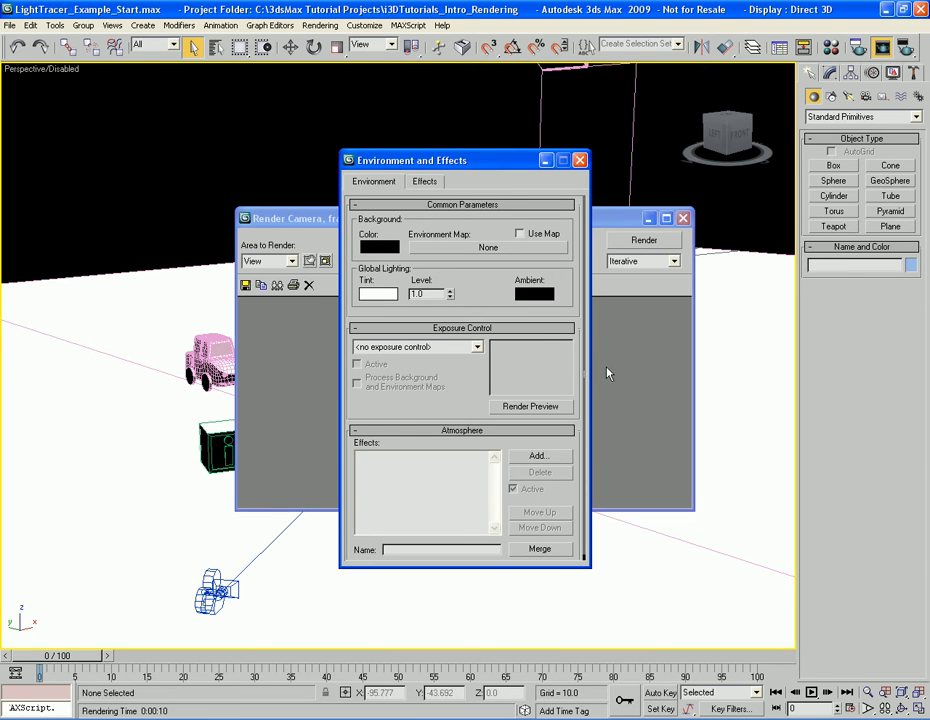
{"action": "left_click", "coordinate": [466, 350]}
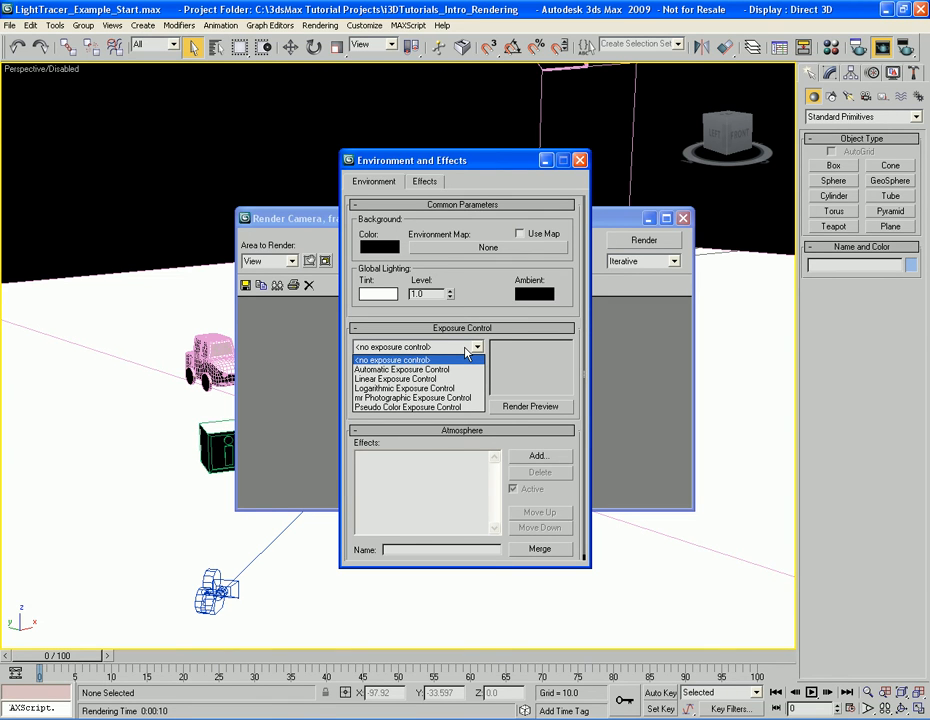
{"action": "left_click", "coordinate": [434, 391]}
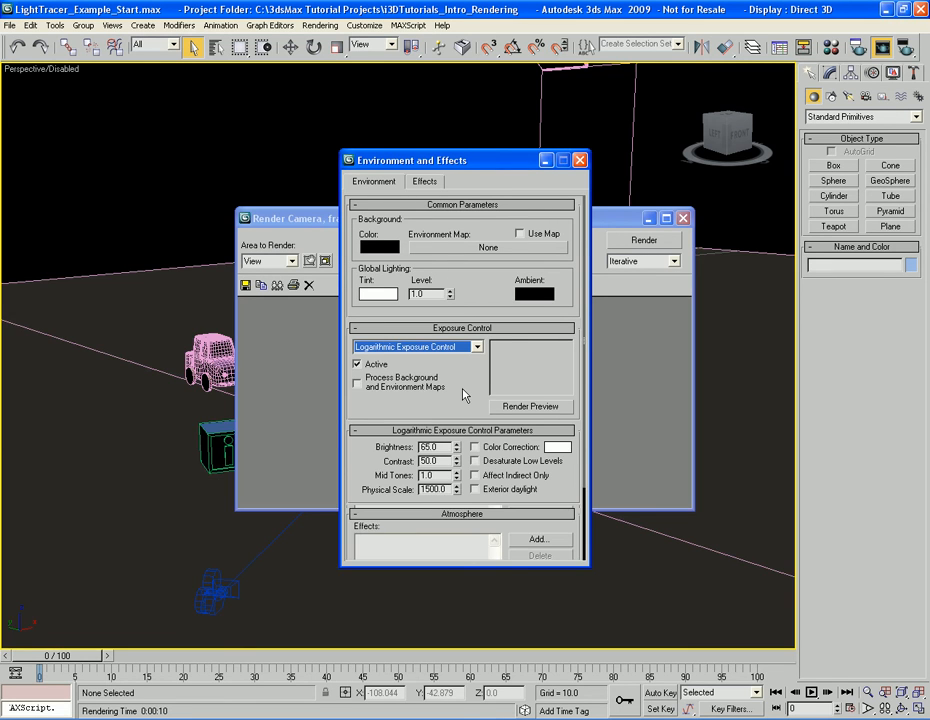
{"action": "left_click", "coordinate": [536, 410]}
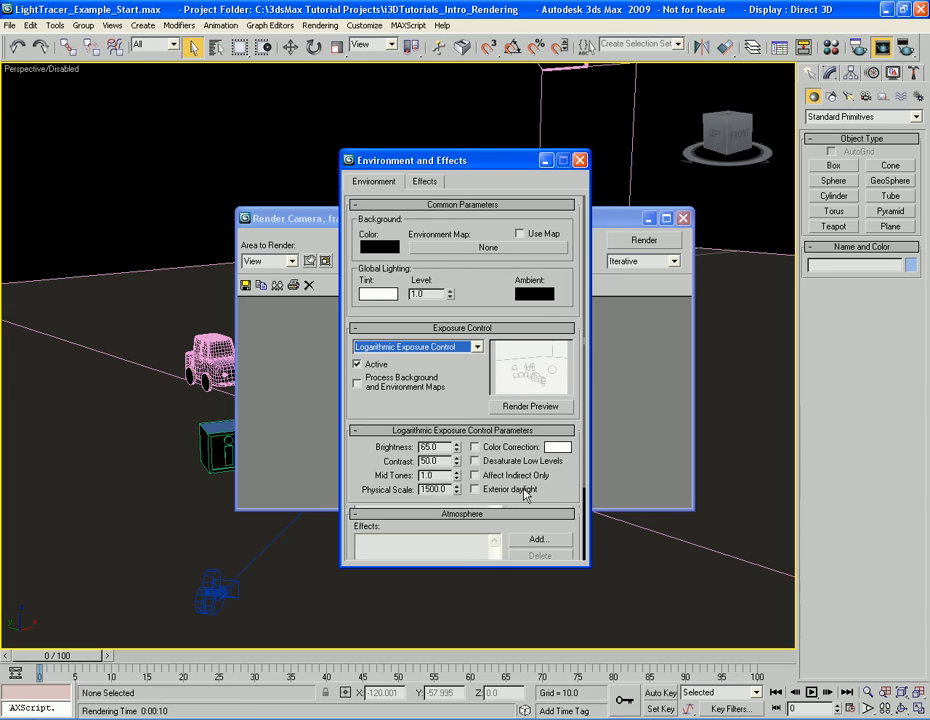
{"action": "left_click", "coordinate": [475, 489]}
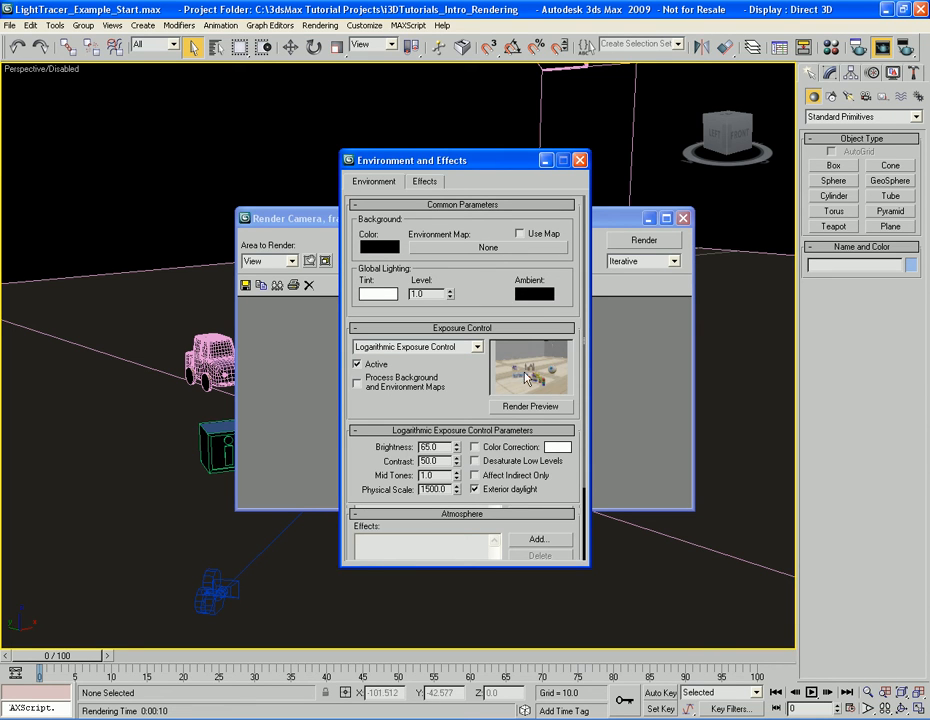
{"action": "left_click", "coordinate": [579, 160]}
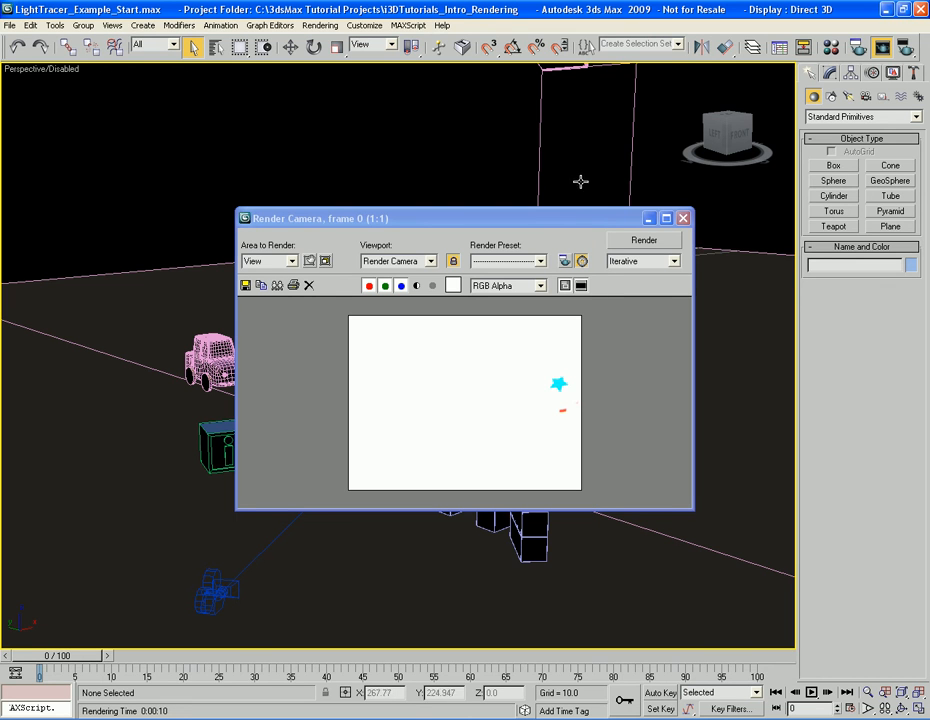
{"action": "left_click", "coordinate": [645, 242]}
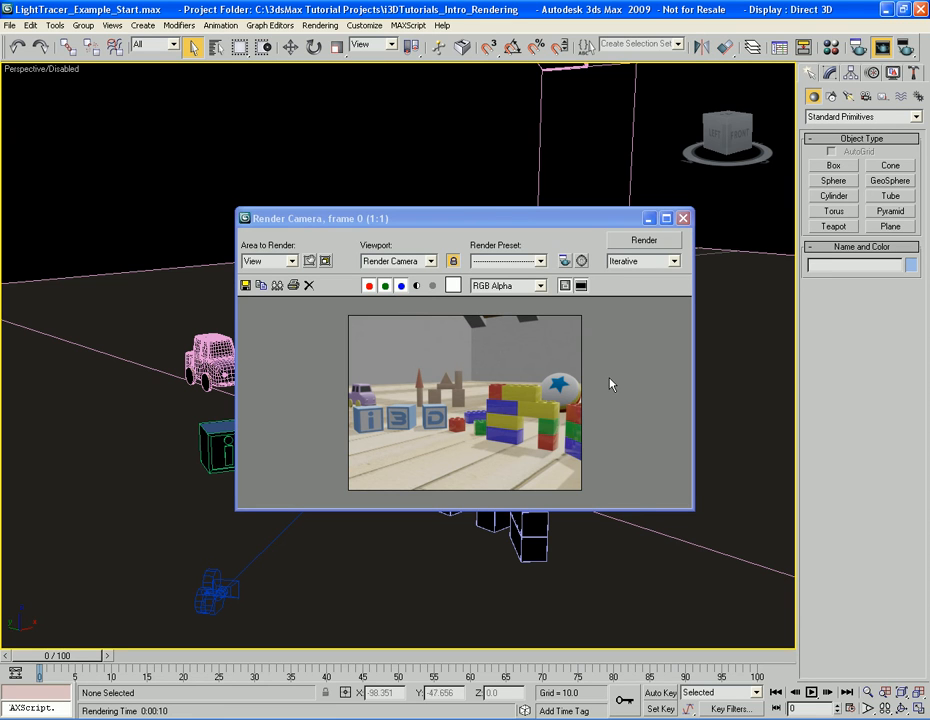
Set the advanced lighting plug-in to Light Tracer and arrange the render setup and rendered frame side by side.
{"action": "left_click", "coordinate": [564, 261]}
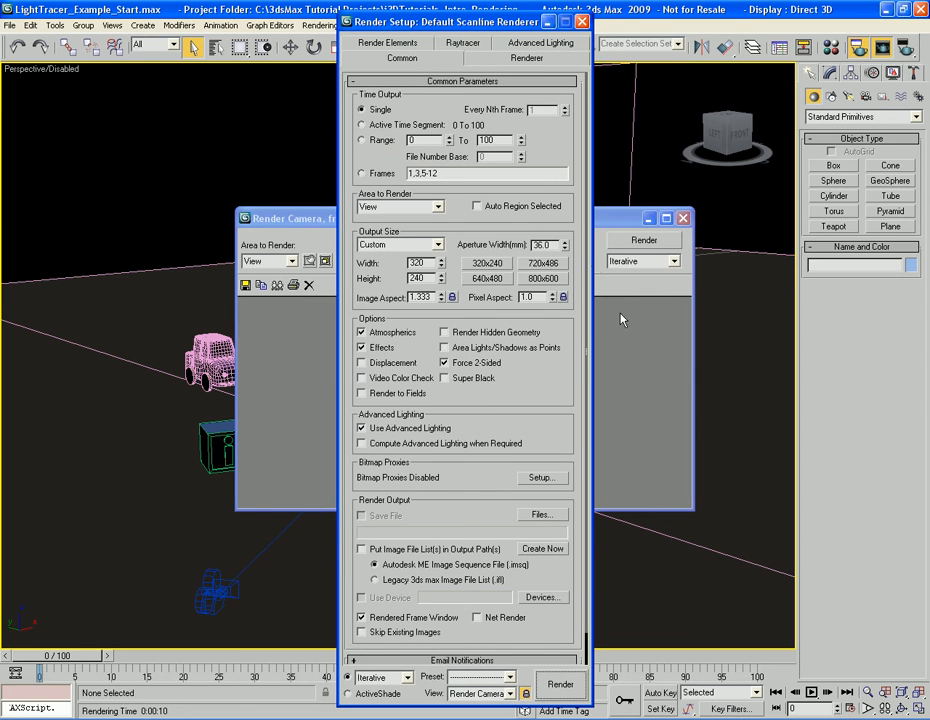
{"action": "left_click", "coordinate": [522, 59]}
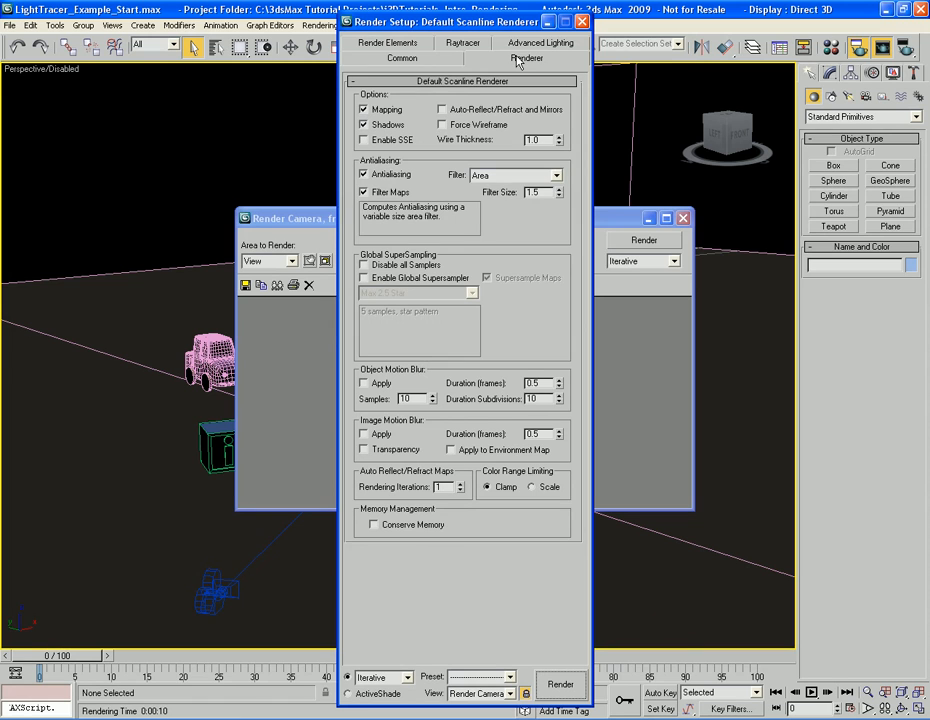
{"action": "left_click", "coordinate": [391, 175]}
{"action": "left_click", "coordinate": [391, 140]}
{"action": "left_click", "coordinate": [529, 43]}
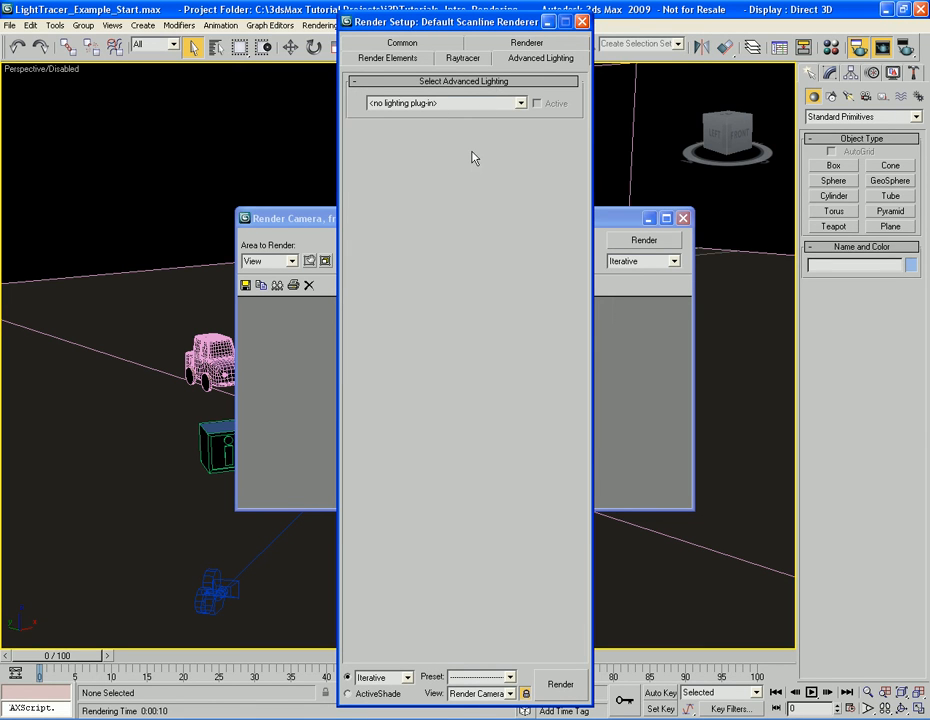
{"action": "left_click", "coordinate": [475, 105]}
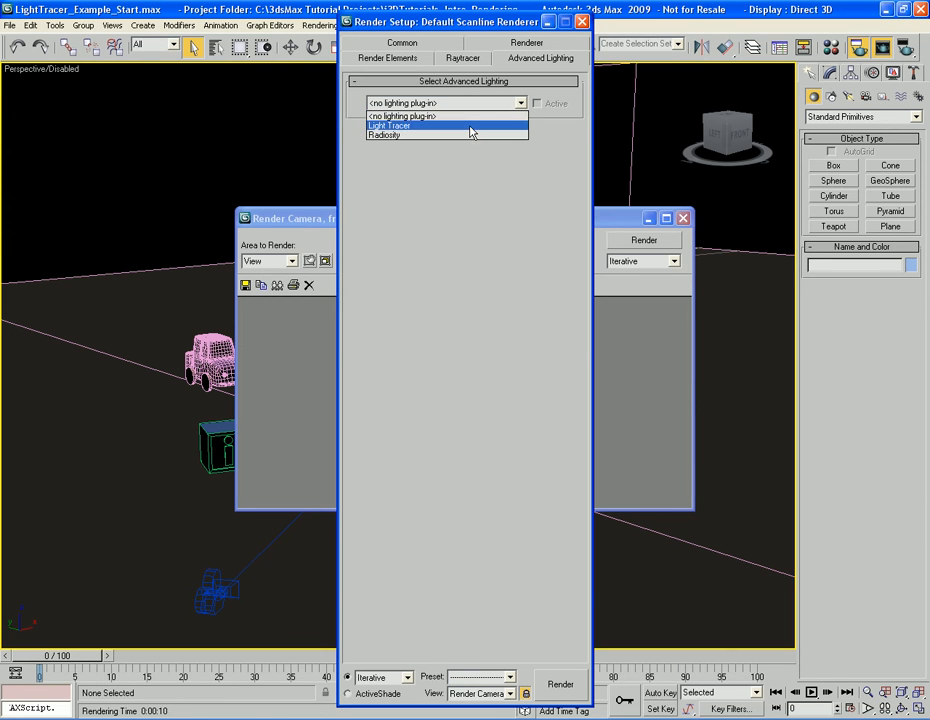
{"action": "left_click", "coordinate": [472, 127]}
{"action": "left_click_drag", "start_coordinate": [527, 21], "coordinate": [190, 12]}
{"action": "left_click_drag", "start_coordinate": [387, 223], "coordinate": [414, 83]}
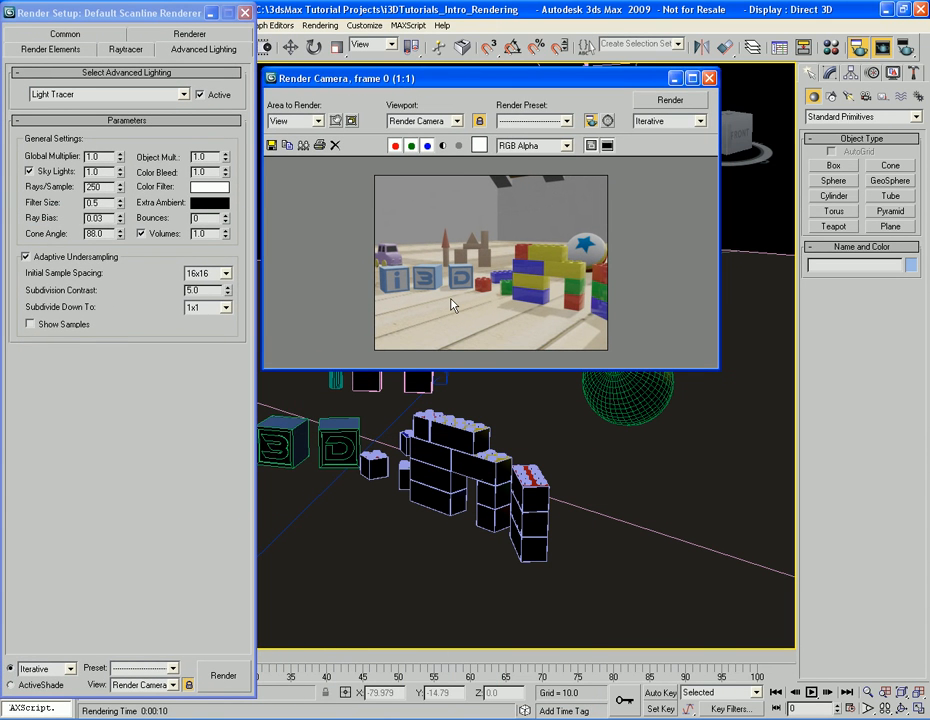
Render with Light Tracer set to 1 bounce, 32 rays per sample, 8x8 initial sample spacing and subdivision down to 4x4.
{"action": "left_click", "coordinate": [227, 216]}
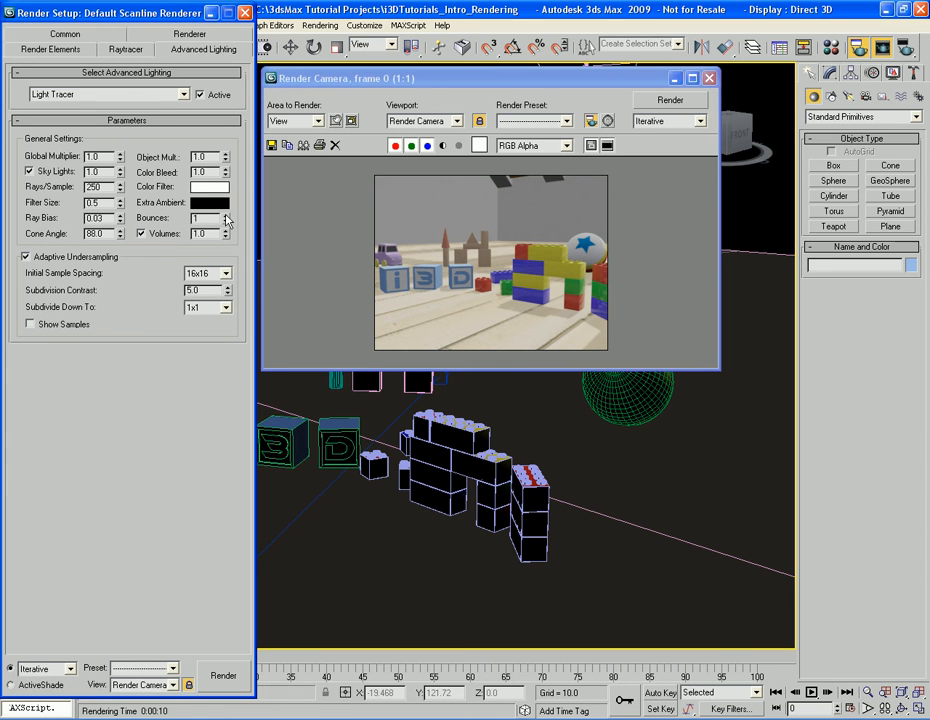
{"action": "double_click", "coordinate": [100, 187]}
{"action": "type", "text": "32"}
{"action": "left_click", "coordinate": [226, 273]}
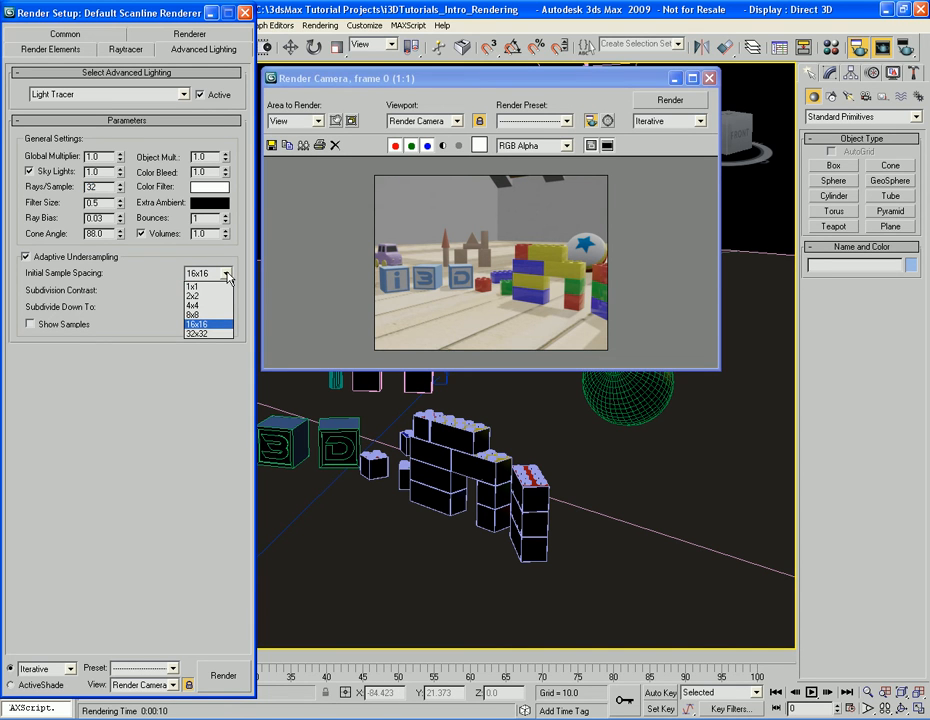
{"action": "left_click", "coordinate": [216, 314]}
{"action": "left_click", "coordinate": [222, 307]}
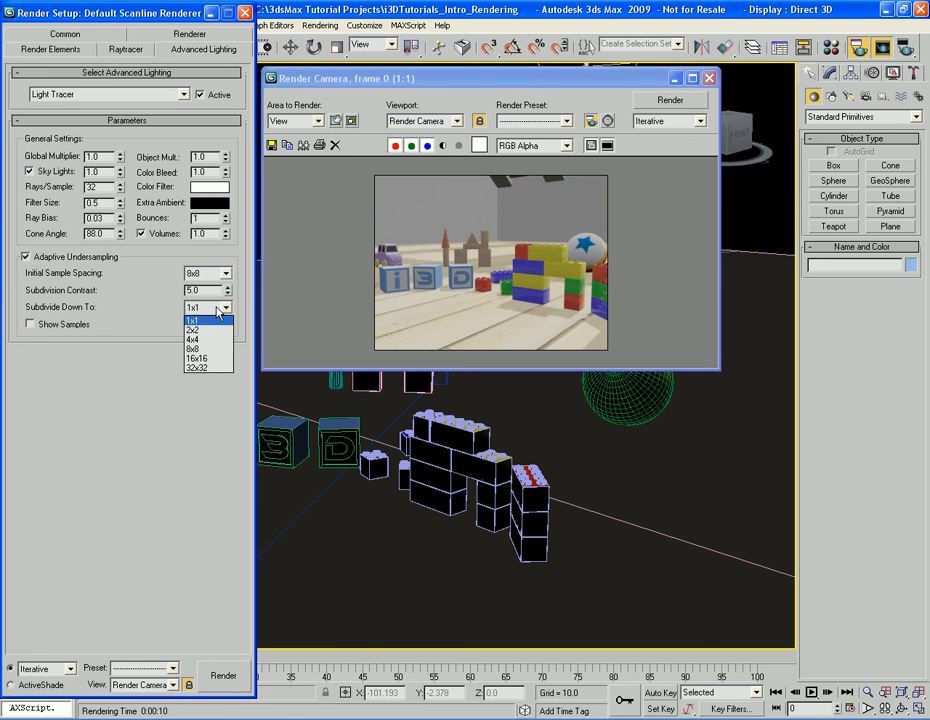
{"action": "left_click", "coordinate": [200, 339]}
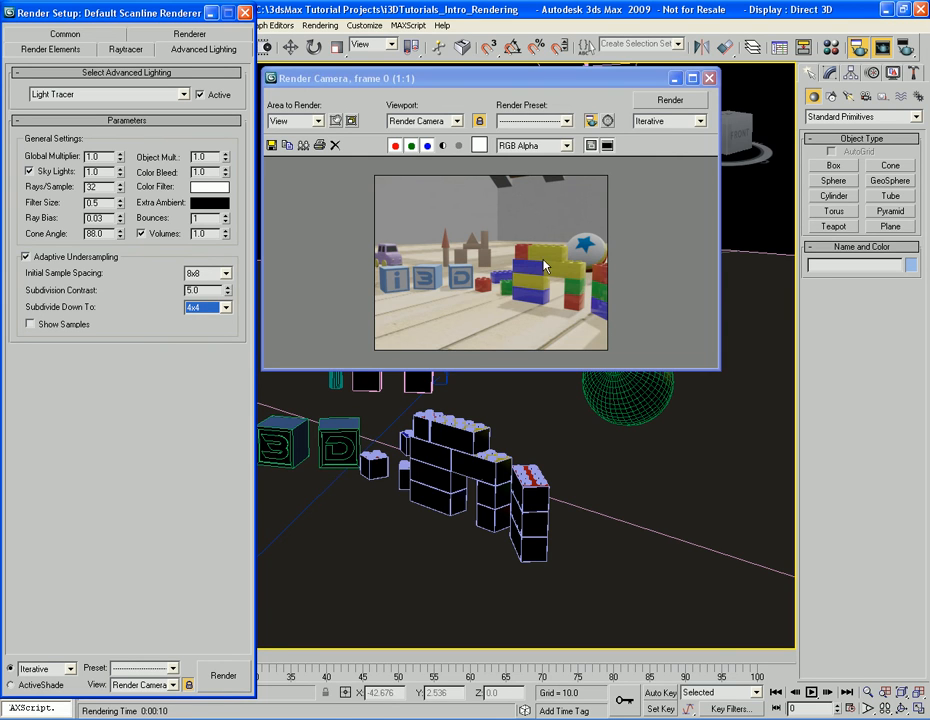
{"action": "left_click", "coordinate": [669, 100]}
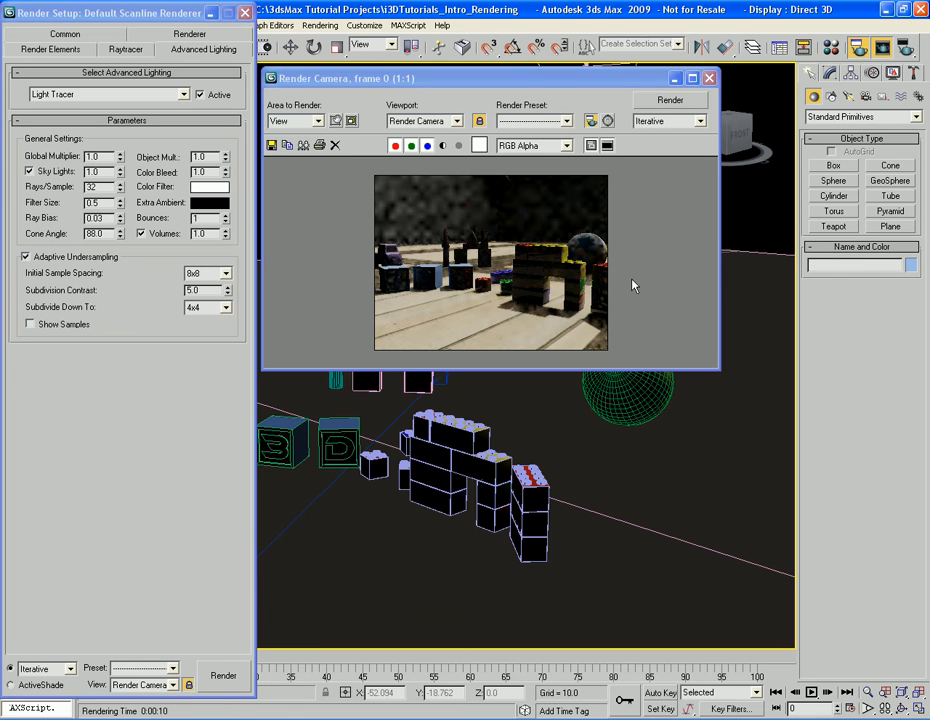
Set the Light Tracer bounces to 2 and the filter size to 5, re-rendering the camera view after each change.
{"action": "left_click", "coordinate": [226, 217]}
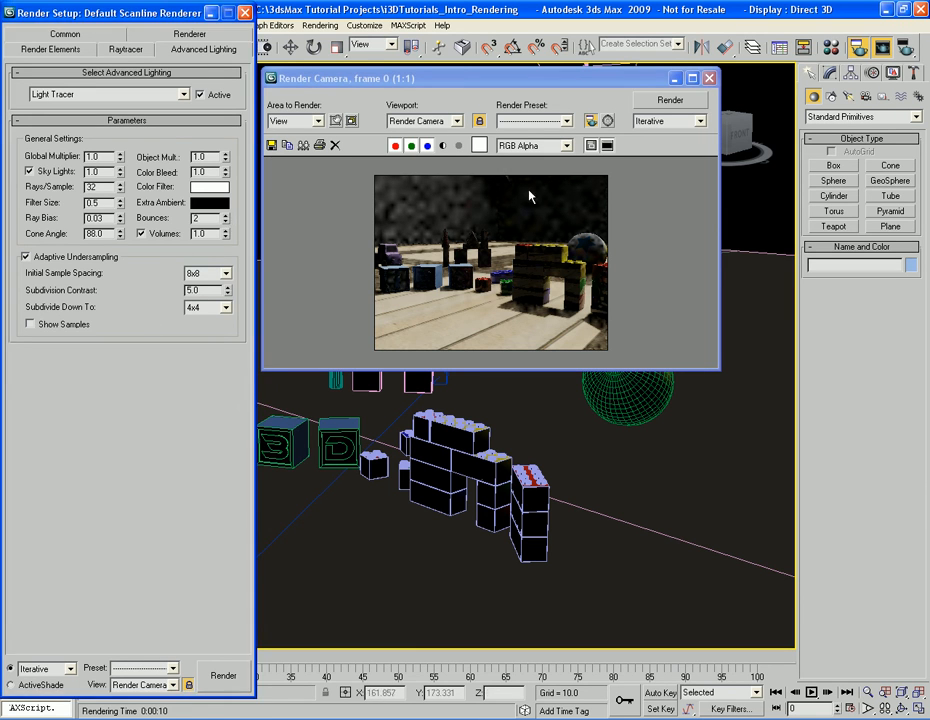
{"action": "left_click", "coordinate": [670, 100]}
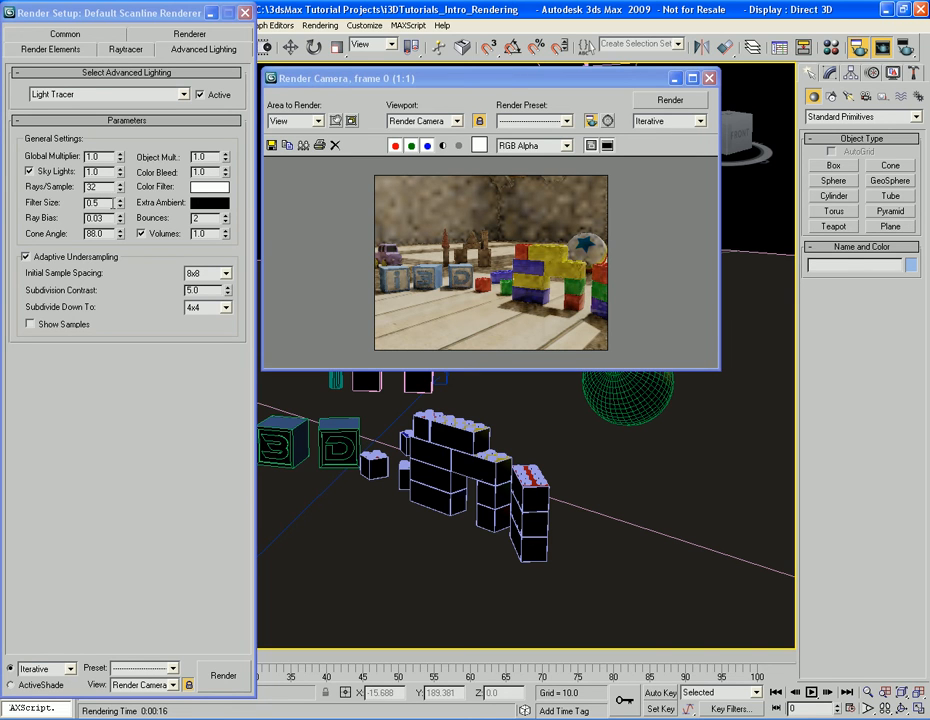
{"action": "double_click", "coordinate": [113, 203]}
{"action": "type", "text": "5"}
{"action": "key", "text": "Return"}
{"action": "left_click", "coordinate": [670, 100]}
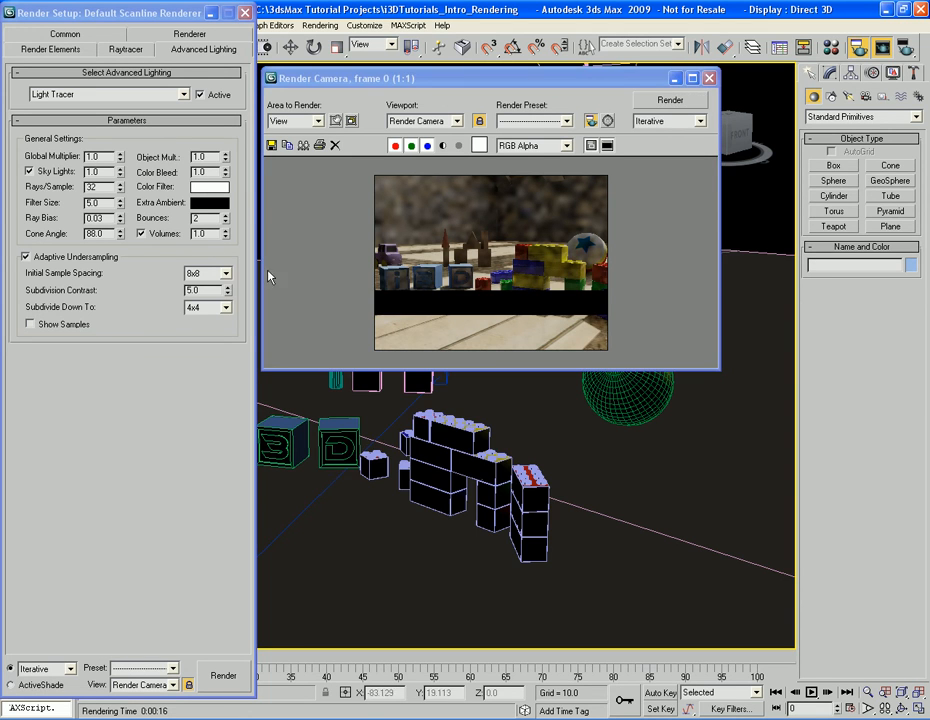
Set the rays per sample to 64, enable Show Samples, and re-render the camera view after each change.
{"action": "double_click", "coordinate": [100, 186]}
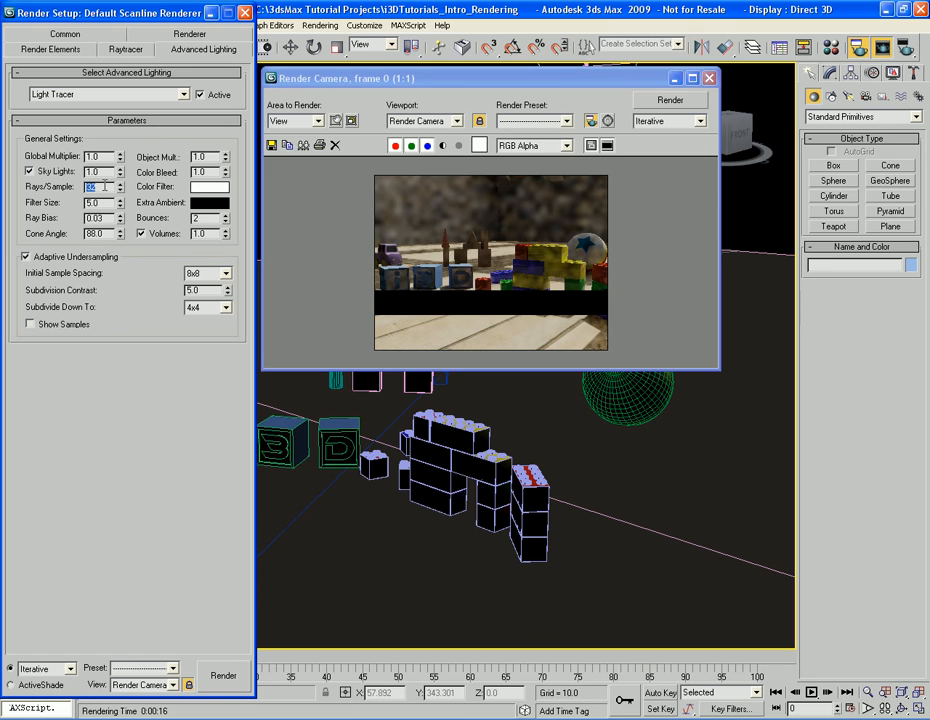
{"action": "type", "text": "64"}
{"action": "key", "text": "Return"}
{"action": "left_click", "coordinate": [670, 100]}
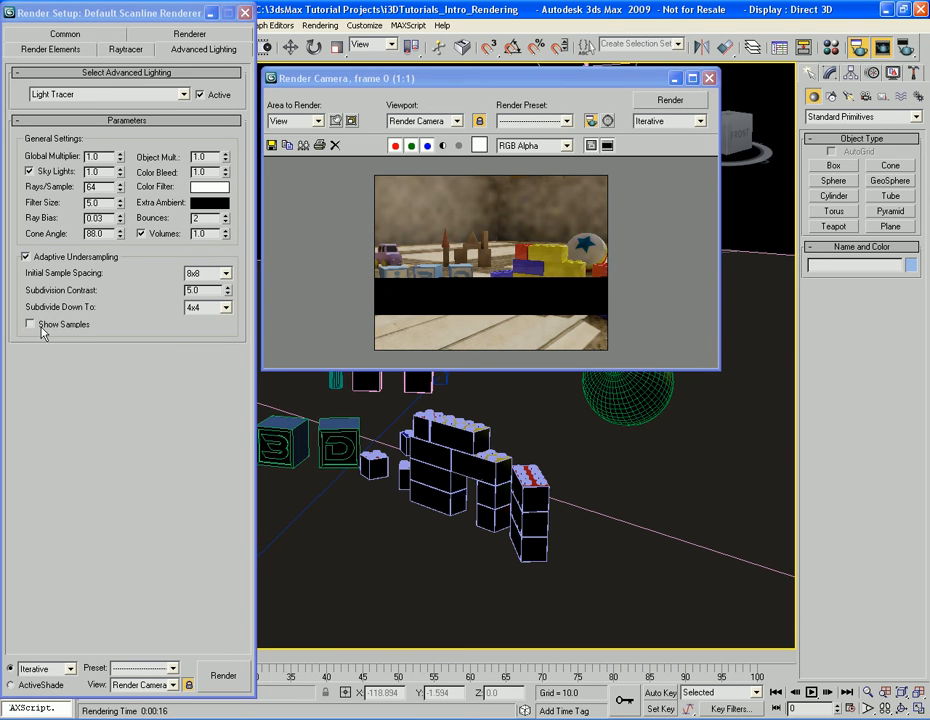
{"action": "left_click", "coordinate": [31, 325]}
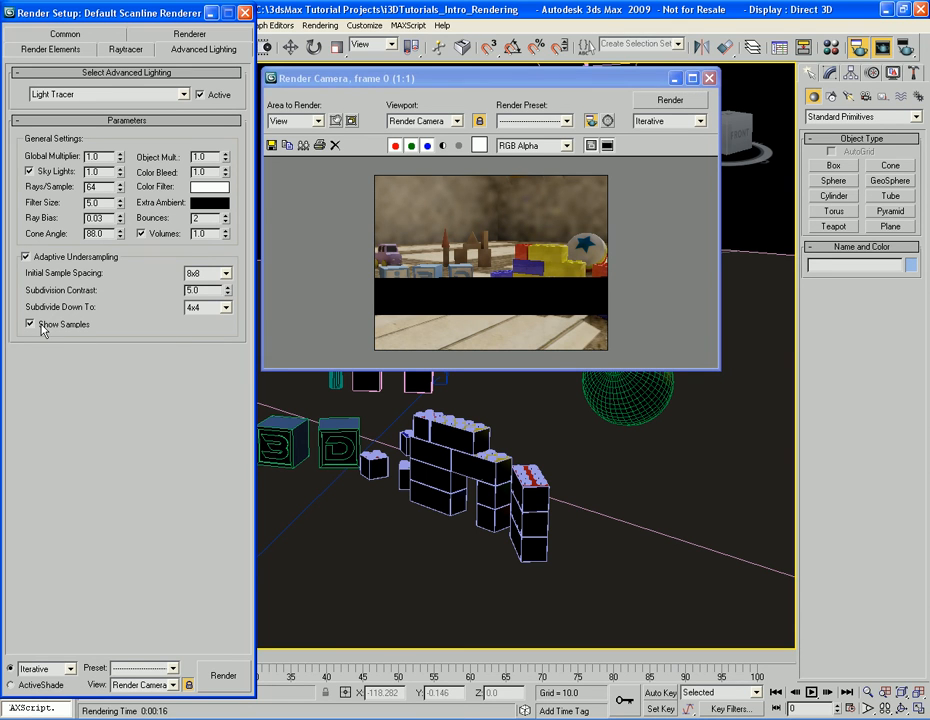
{"action": "left_click", "coordinate": [670, 100]}
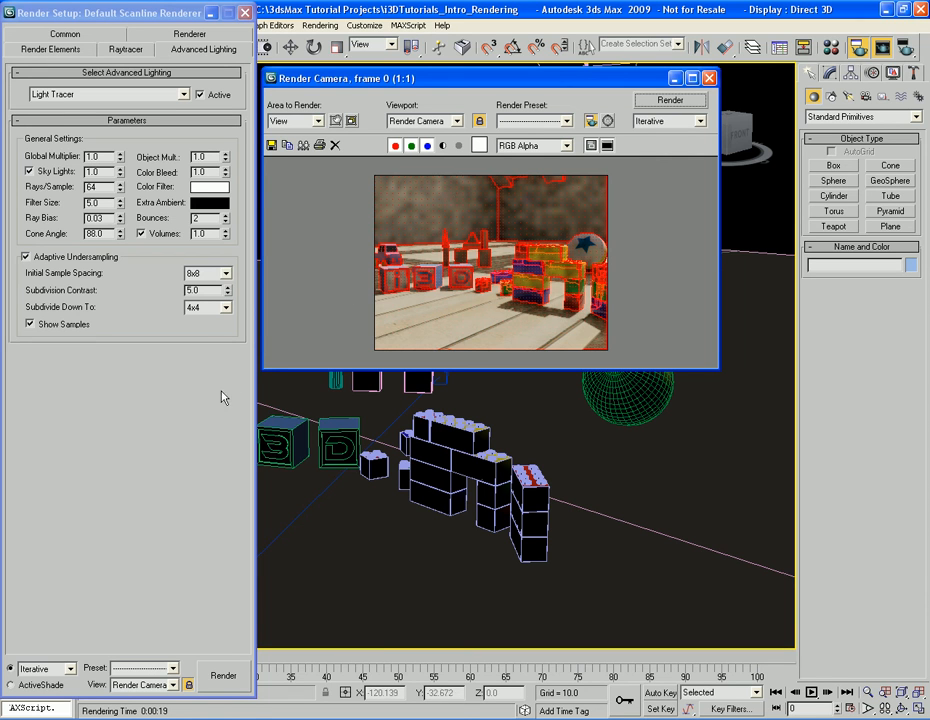
Set the initial sample spacing to 4x4, keep subdivision down to 4x4, and re-render the camera view.
{"action": "left_click", "coordinate": [226, 275]}
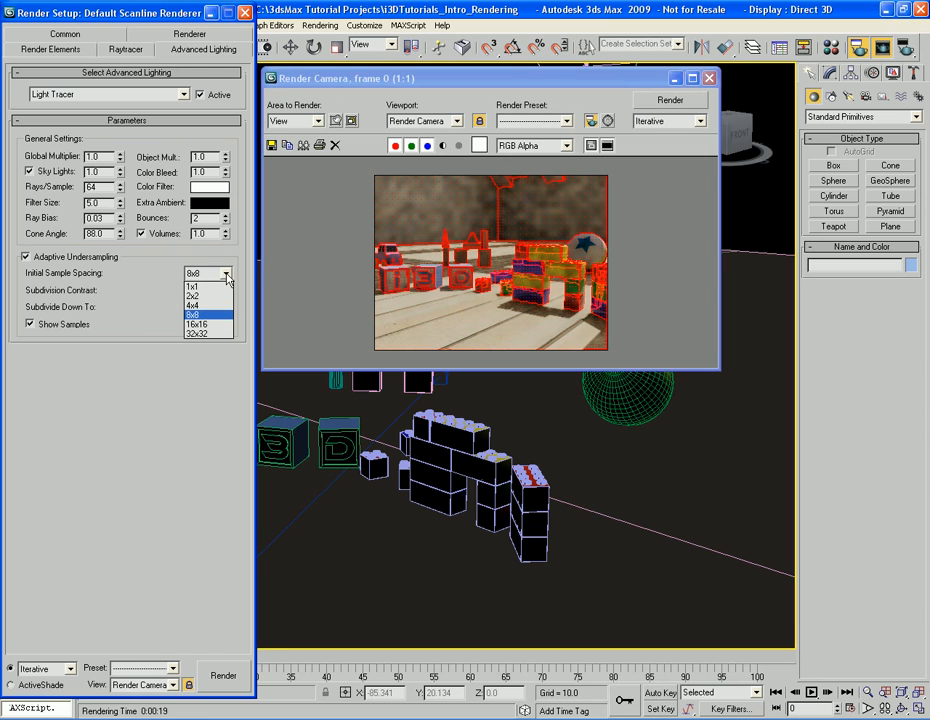
{"action": "left_click", "coordinate": [205, 305]}
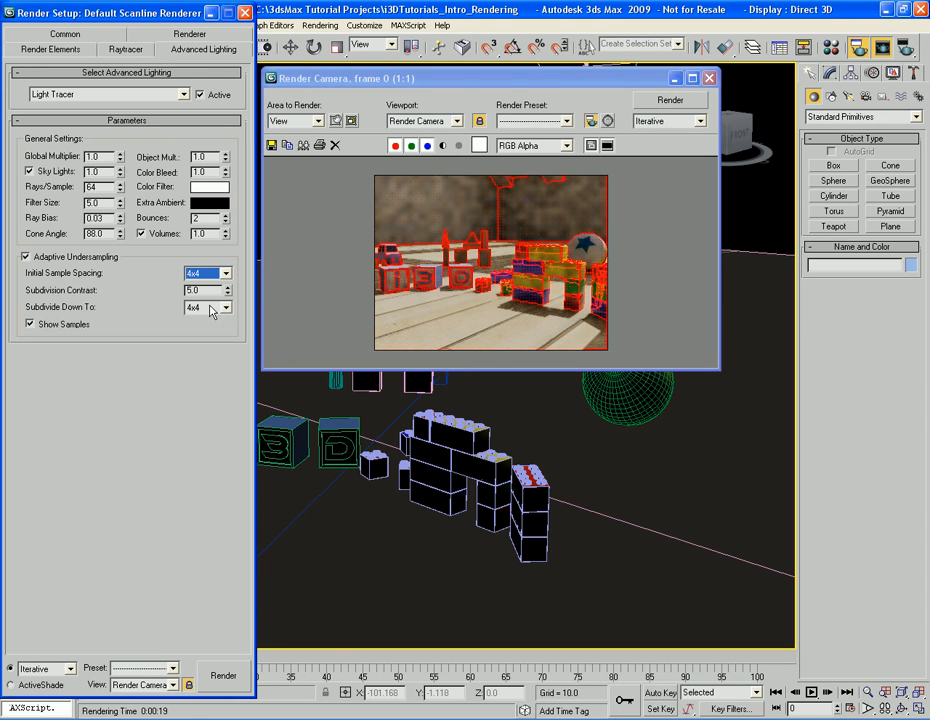
{"action": "left_click", "coordinate": [226, 307]}
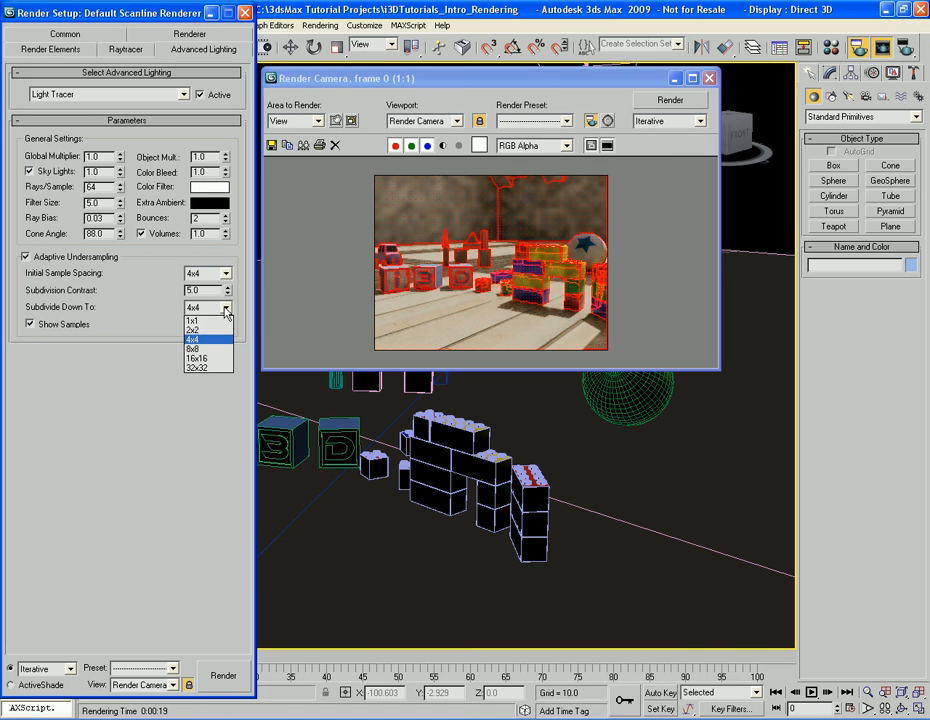
{"action": "left_click", "coordinate": [226, 309]}
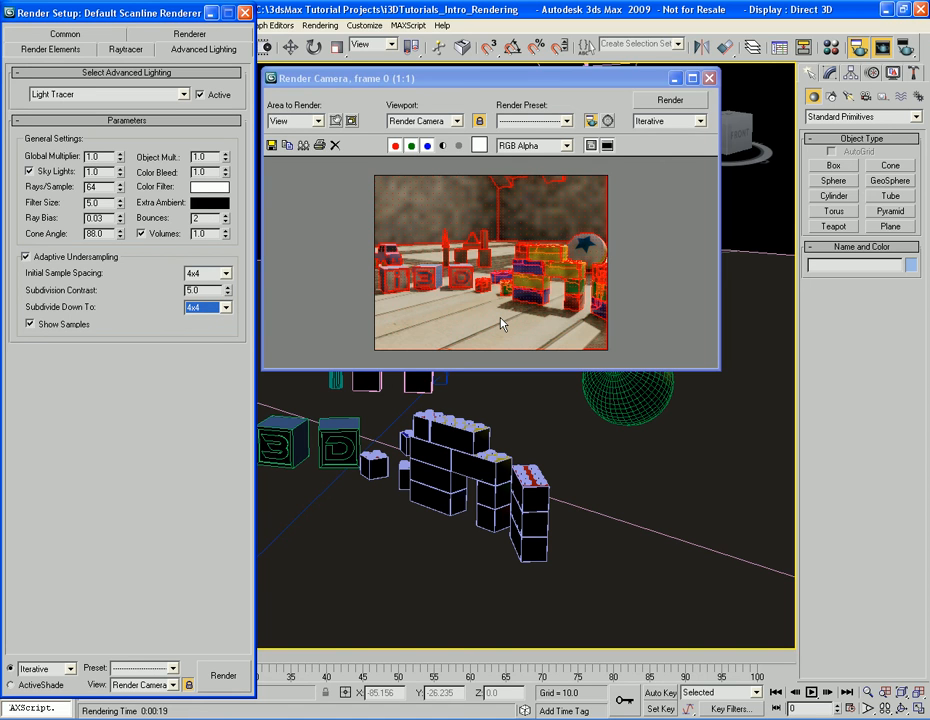
{"action": "left_click", "coordinate": [670, 101]}
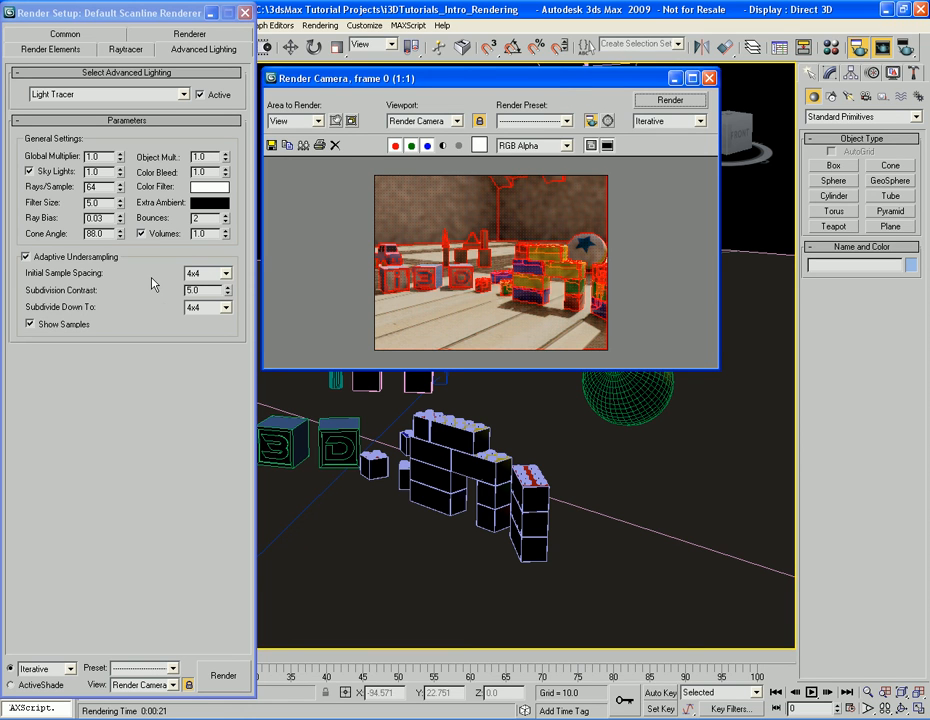
Set the rays per sample to 128 and test-render the camera view.
{"action": "double_click", "coordinate": [107, 188]}
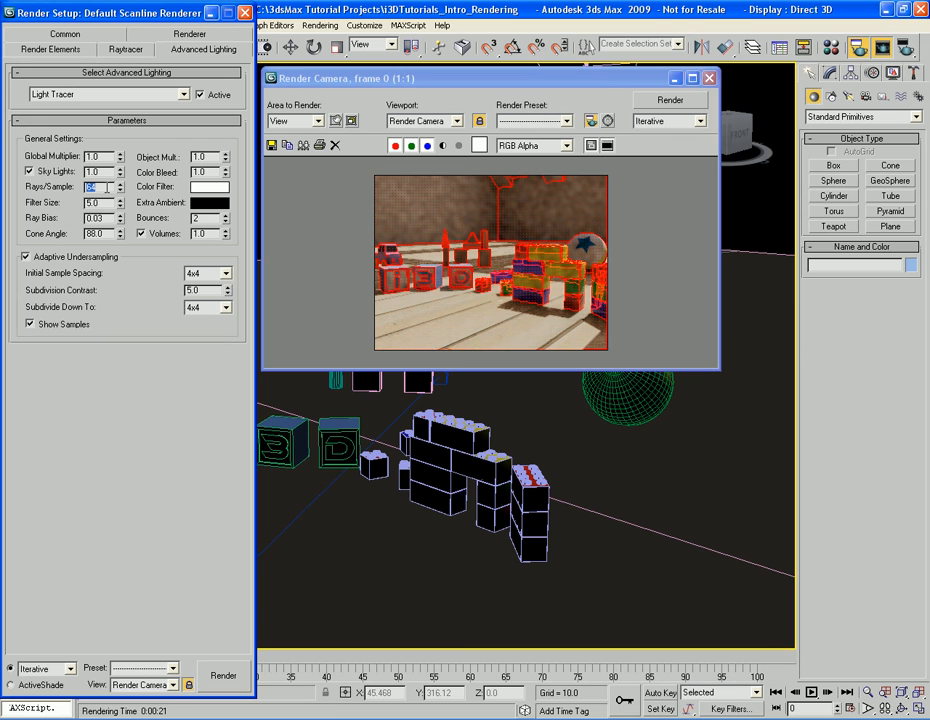
{"action": "type", "text": "128"}
{"action": "key", "text": "Return"}
{"action": "left_click", "coordinate": [648, 102]}
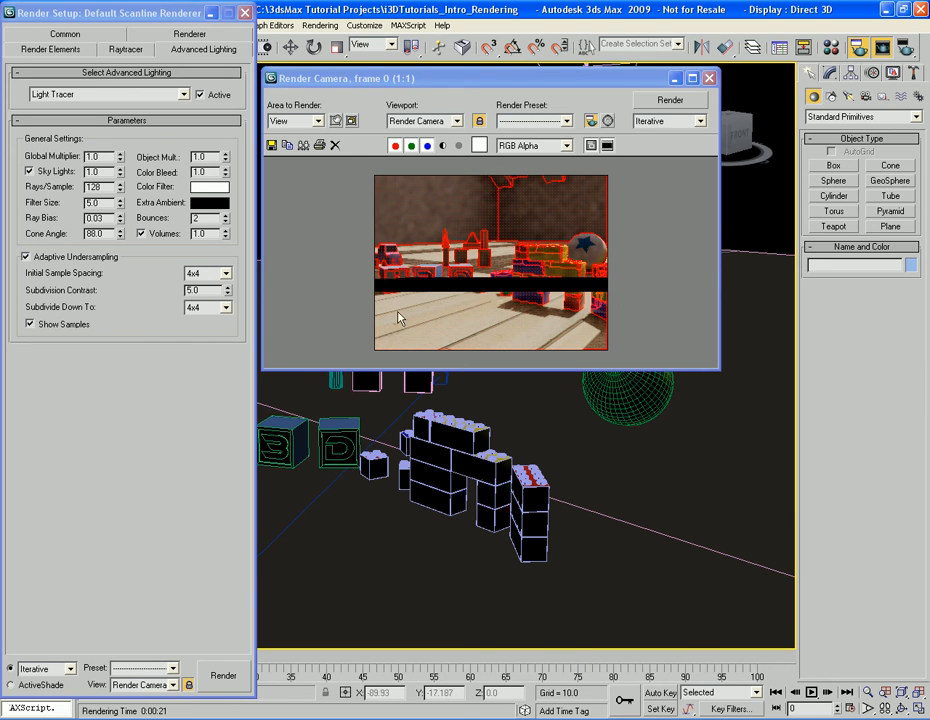
Set the adaptive undersampling to subdivide down to 2x2 and re-render the camera view.
{"action": "left_click", "coordinate": [226, 308]}
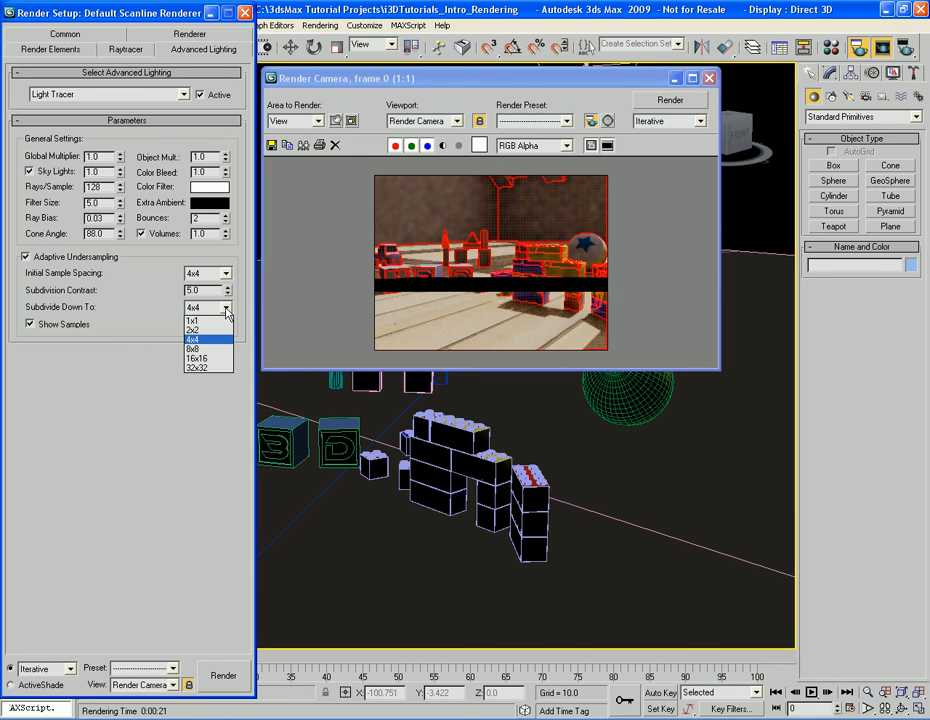
{"action": "left_click", "coordinate": [212, 331]}
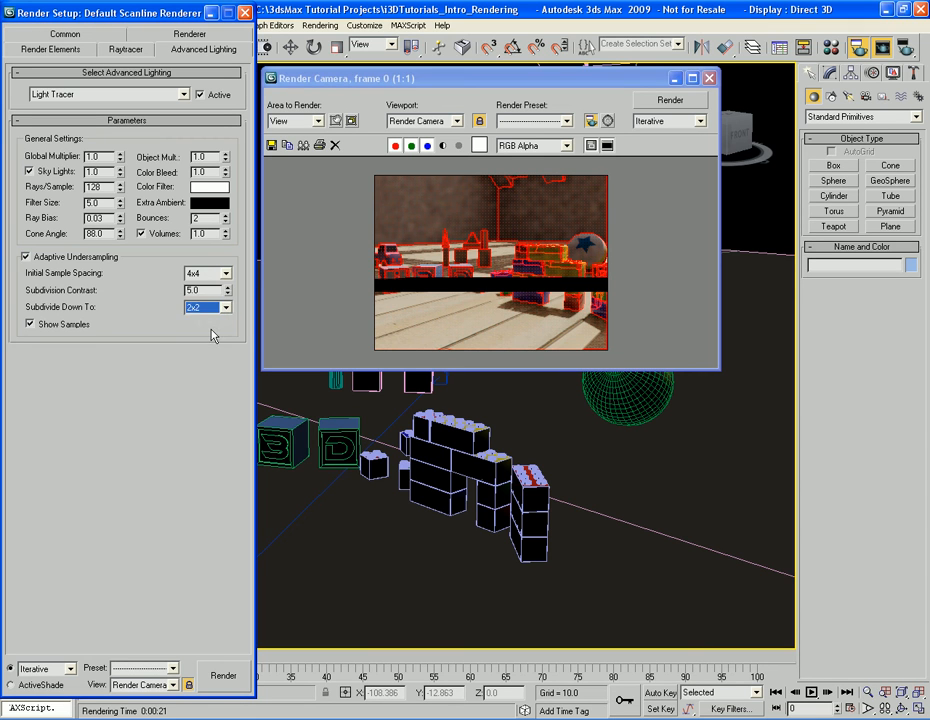
{"action": "left_click", "coordinate": [212, 290]}
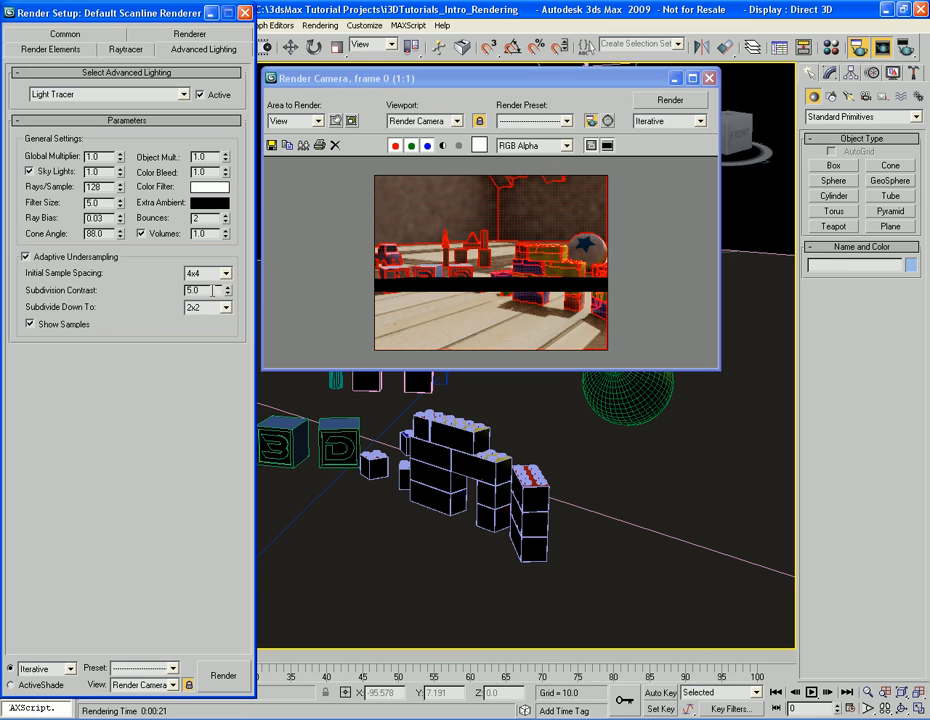
{"action": "left_click", "coordinate": [670, 100]}
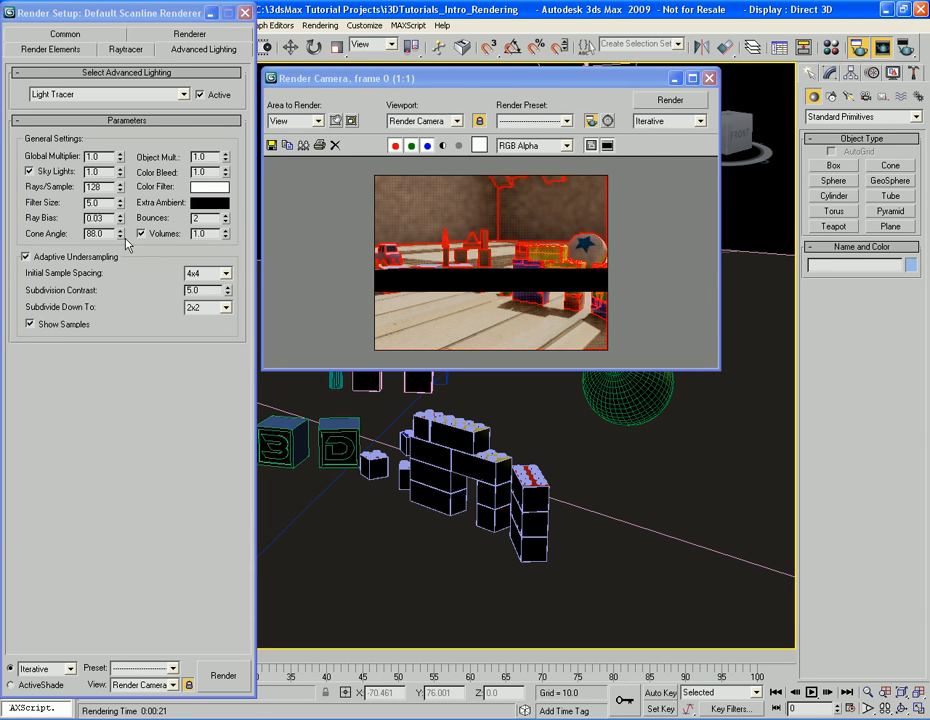
Set the rays per sample to 256, start a test render of the camera view, and cancel it.
{"action": "double_click", "coordinate": [107, 189]}
{"action": "type", "text": "256"}
{"action": "key", "text": "Return"}
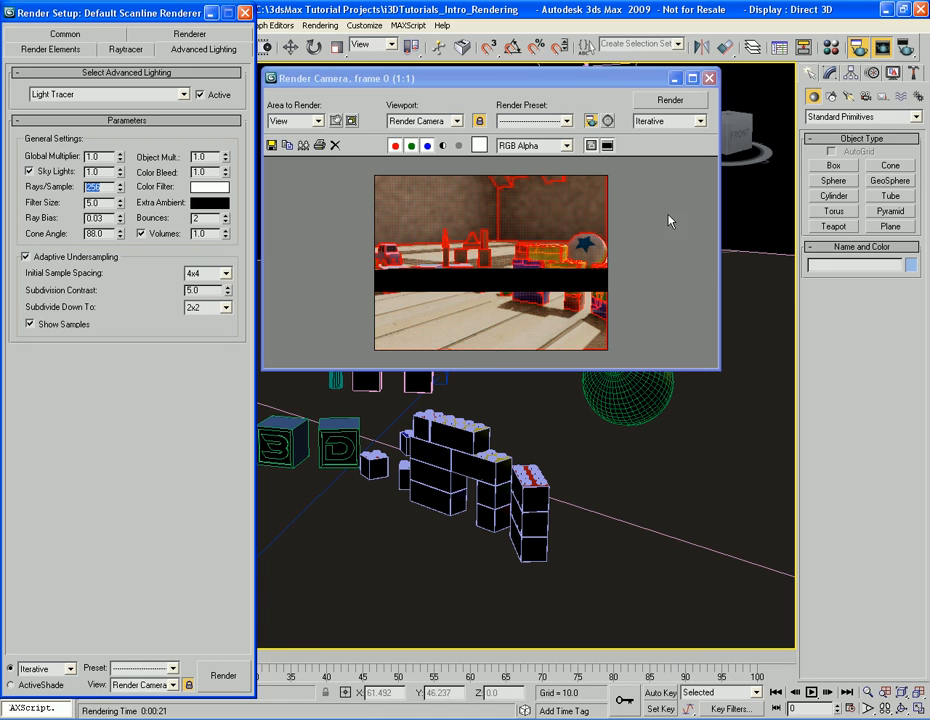
{"action": "left_click", "coordinate": [670, 102]}
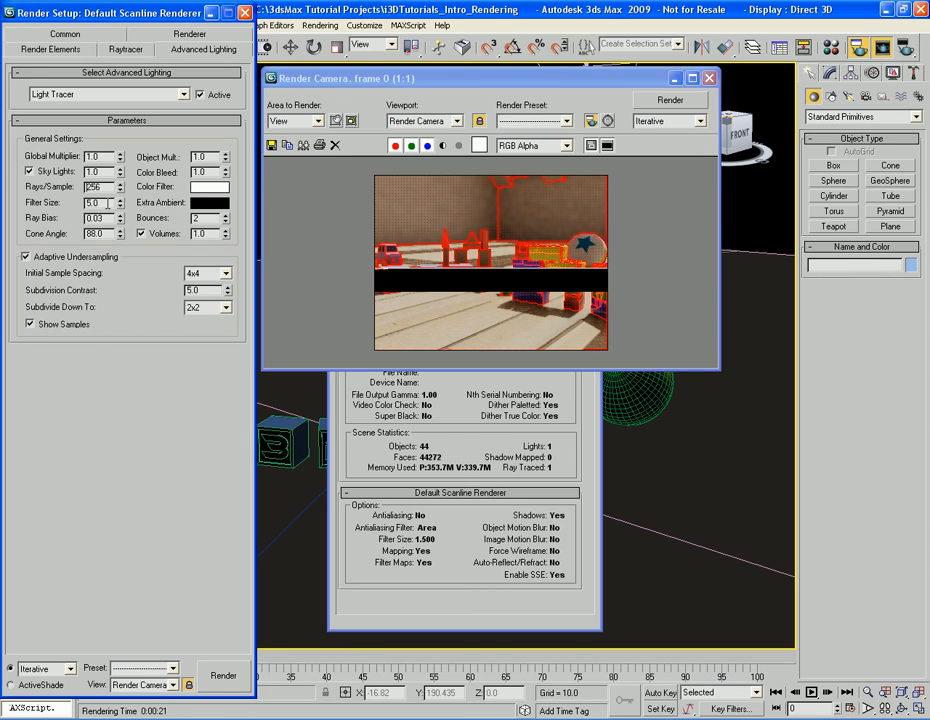
{"action": "left_click", "coordinate": [636, 236]}
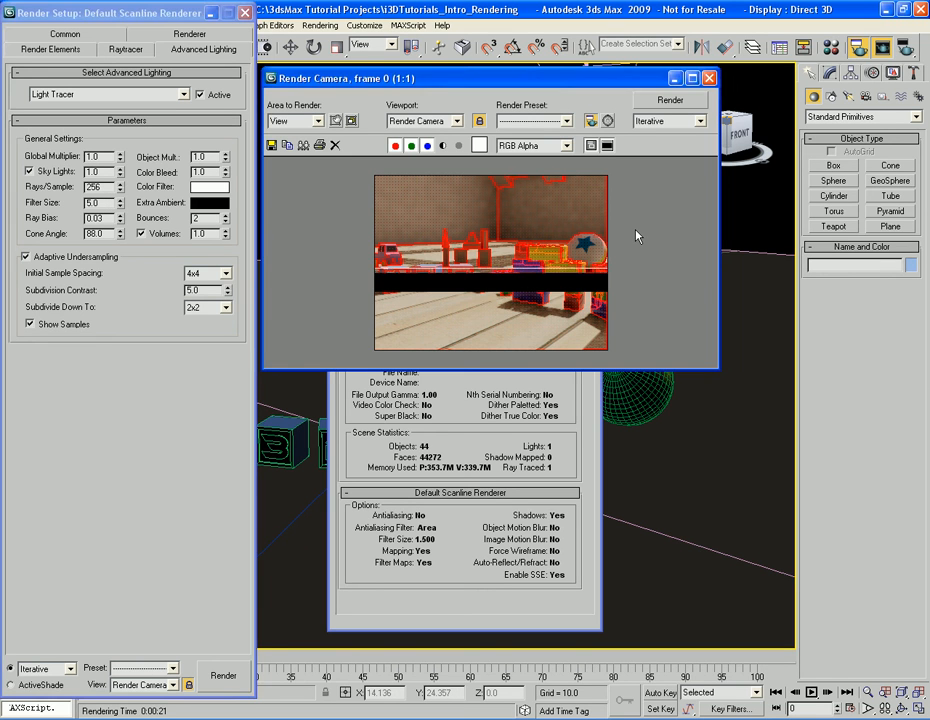
{"action": "key", "text": "Escape"}
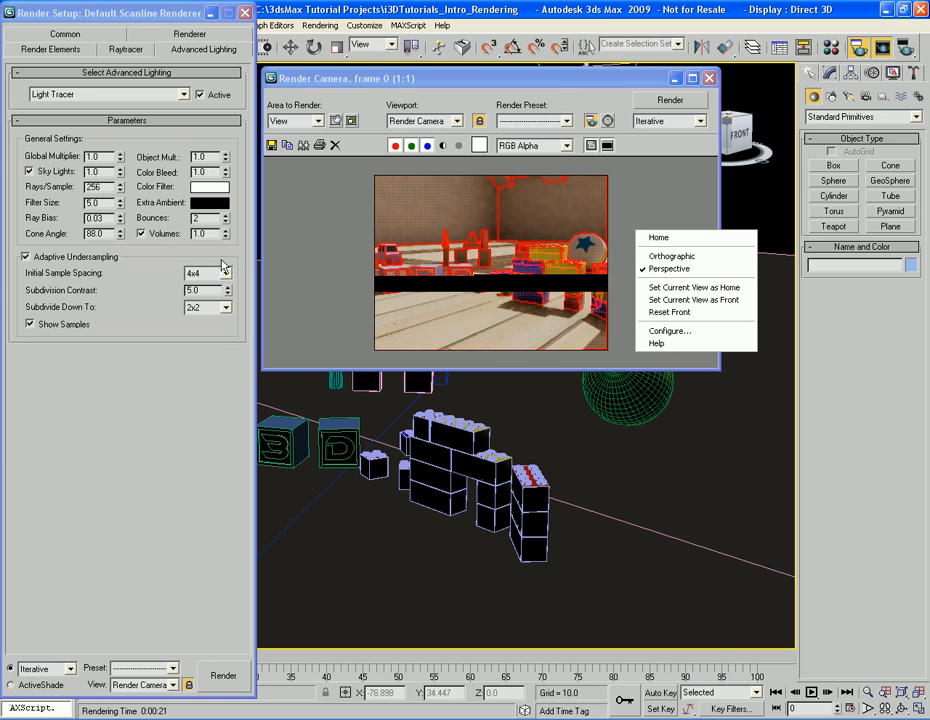
{"action": "left_click", "coordinate": [266, 251]}
Set the filter size to 10, start a test render of the camera view, and cancel it.
{"action": "double_click", "coordinate": [108, 203]}
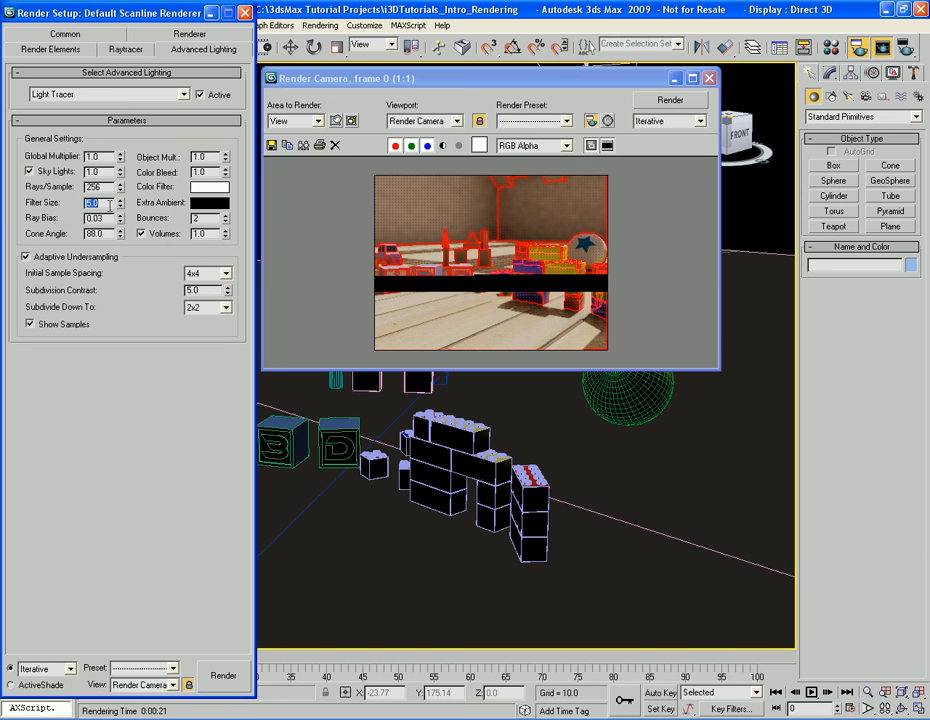
{"action": "type", "text": "10"}
{"action": "key", "text": "Return"}
{"action": "left_click", "coordinate": [671, 102]}
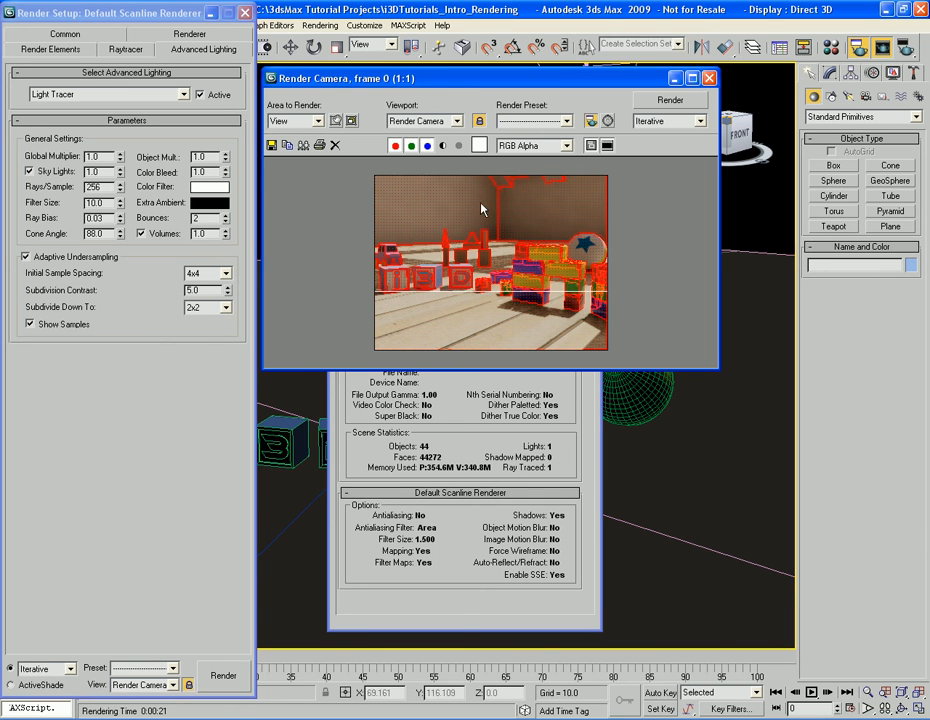
{"action": "key", "text": "Escape"}
{"action": "right_click", "coordinate": [555, 214]}
{"action": "left_click", "coordinate": [315, 230]}
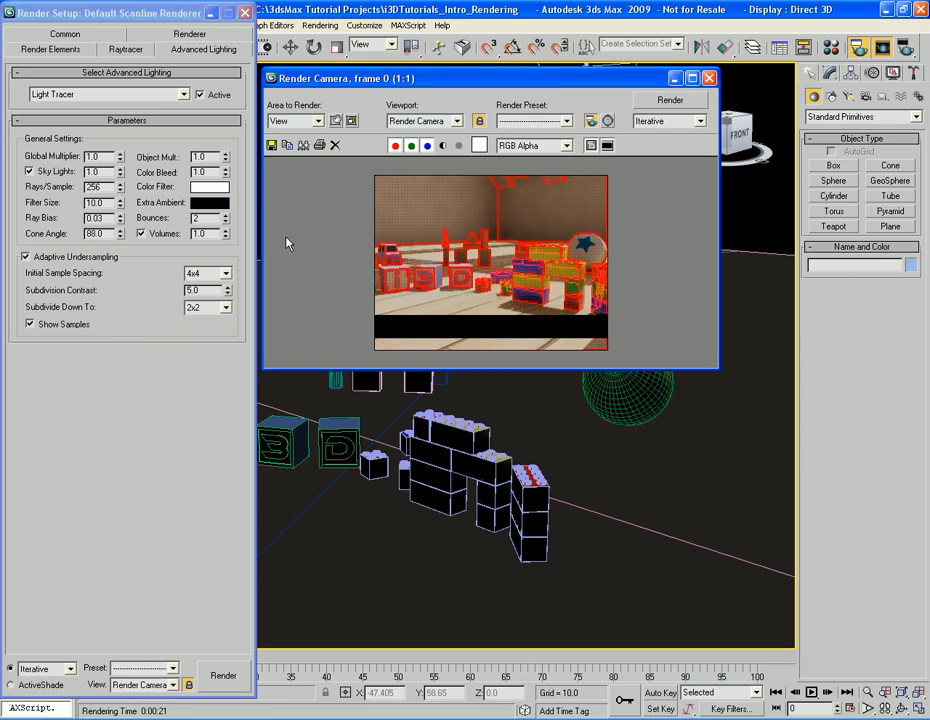
Set the rays per sample to 512, disable Show Samples, and start rendering the camera view.
{"action": "double_click", "coordinate": [107, 187]}
{"action": "type", "text": "512"}
{"action": "key", "text": "Return"}
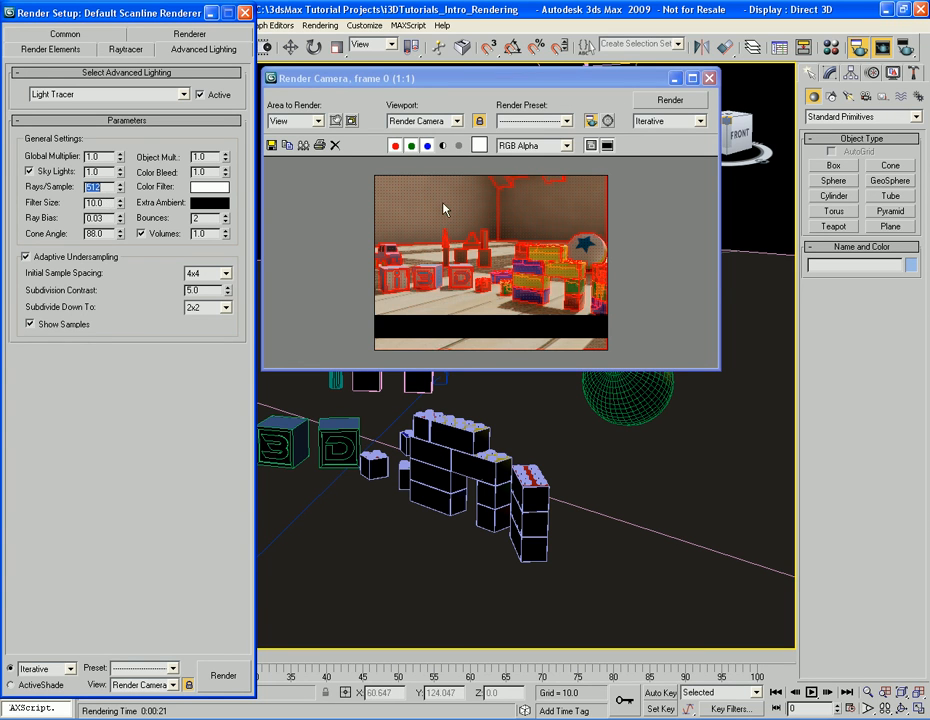
{"action": "left_click", "coordinate": [657, 205]}
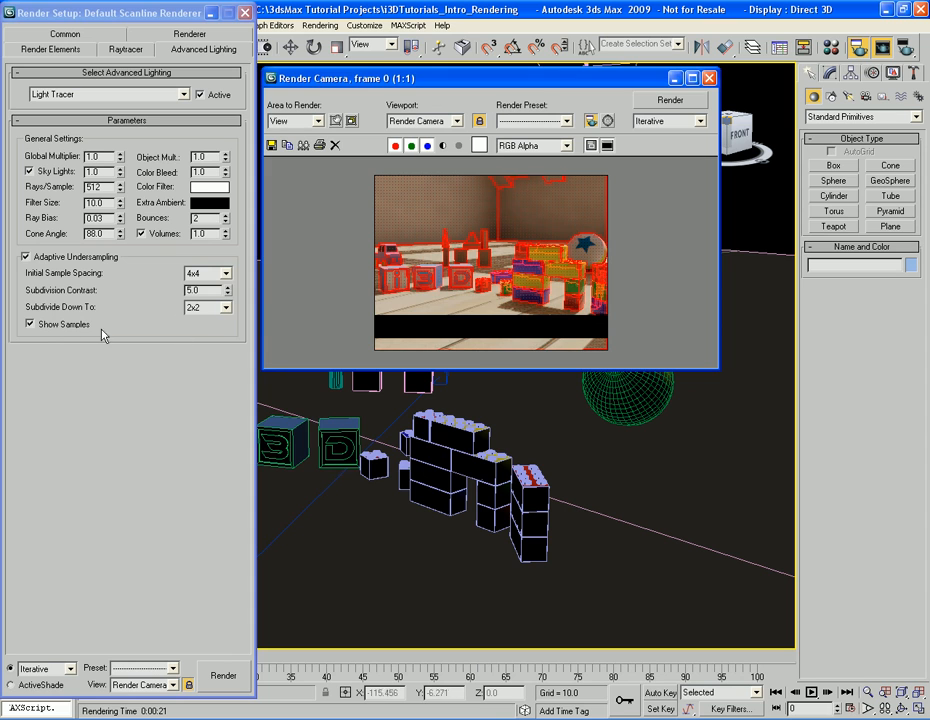
{"action": "left_click", "coordinate": [40, 326]}
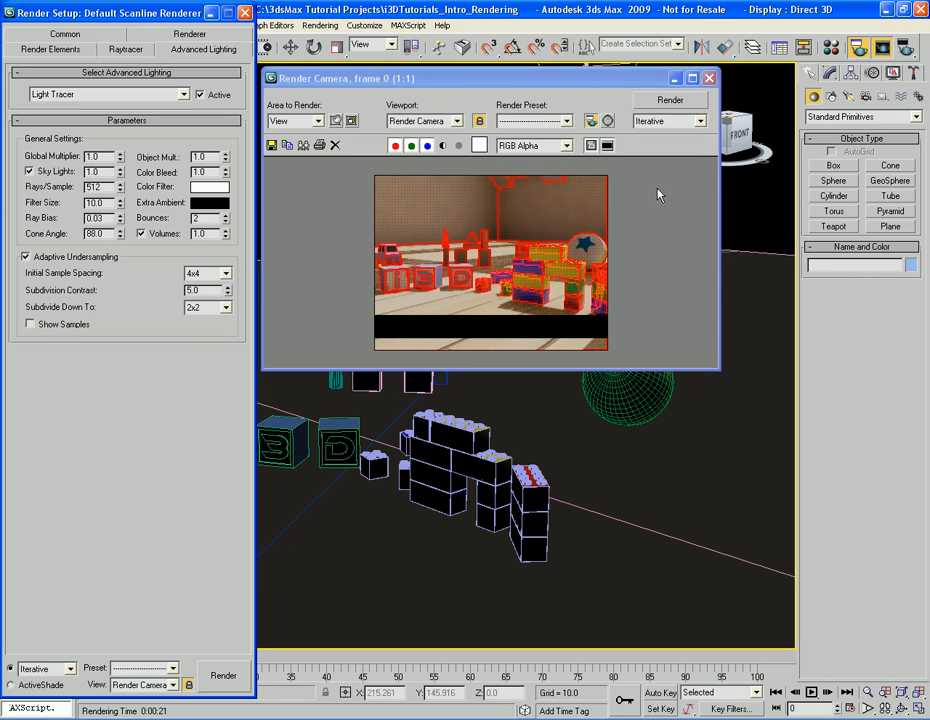
{"action": "left_click", "coordinate": [651, 102]}
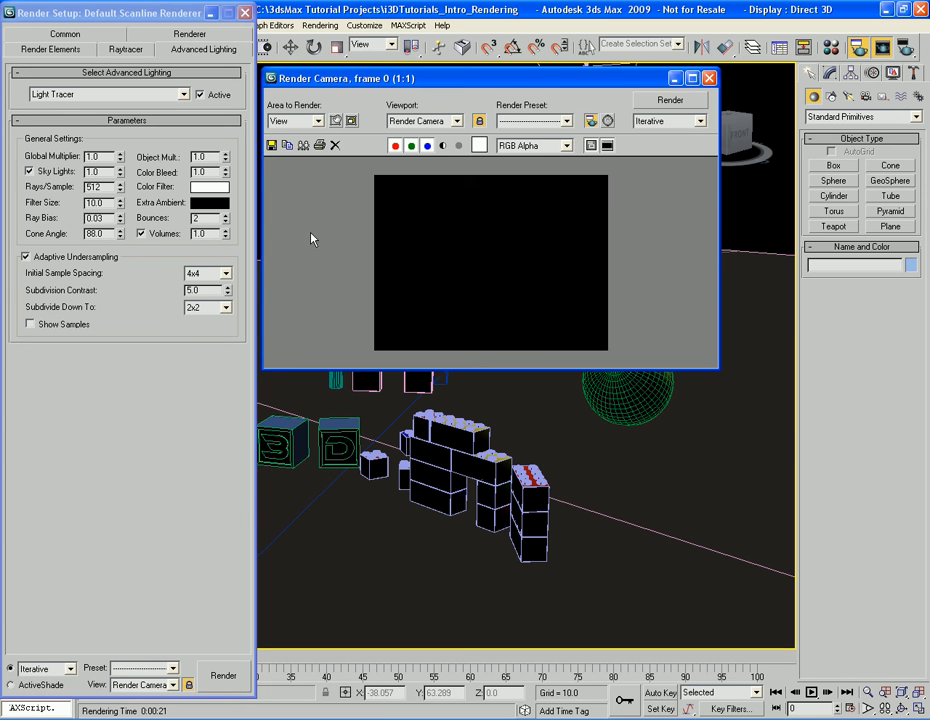
Lower the Light Tracer rays per sample to 32 for a quick test render.
{"action": "double_click", "coordinate": [109, 187]}
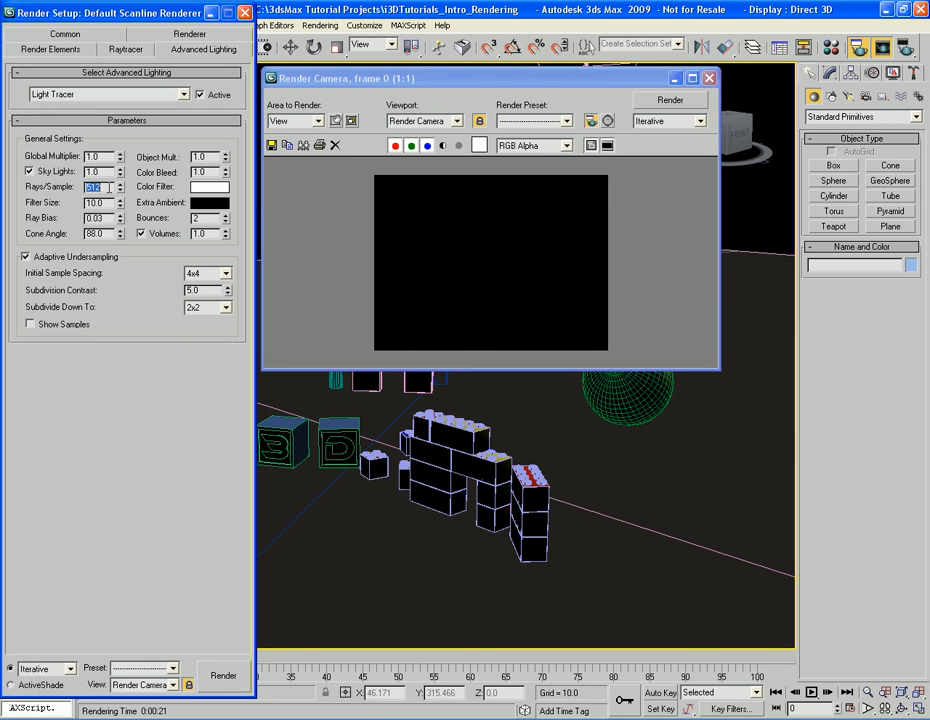
{"action": "type", "text": "32"}
{"action": "key", "text": "Return"}
Set the logarithmic exposure brightness to 75, re-render the camera view, and close the environment settings.
{"action": "left_click", "coordinate": [564, 407]}
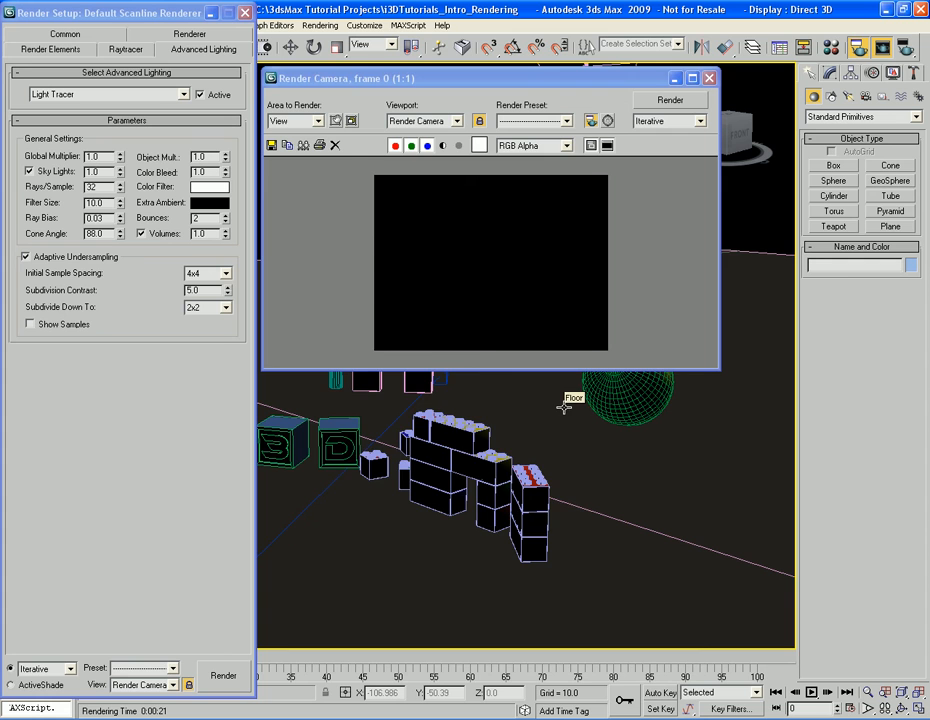
{"action": "key", "text": "8"}
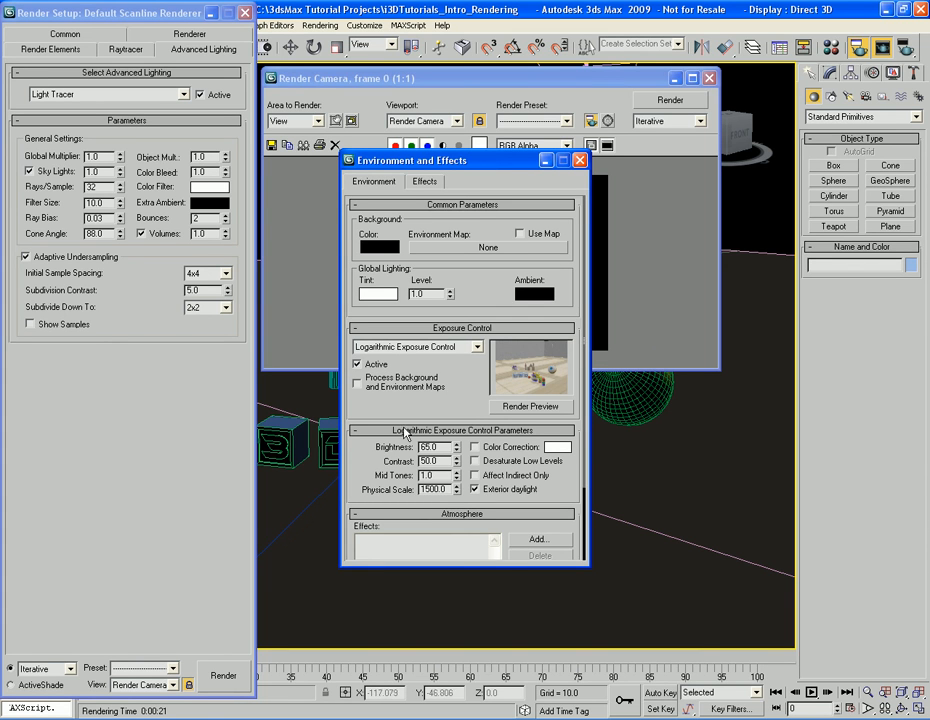
{"action": "double_click", "coordinate": [446, 447]}
{"action": "type", "text": "75"}
{"action": "key", "text": "Return"}
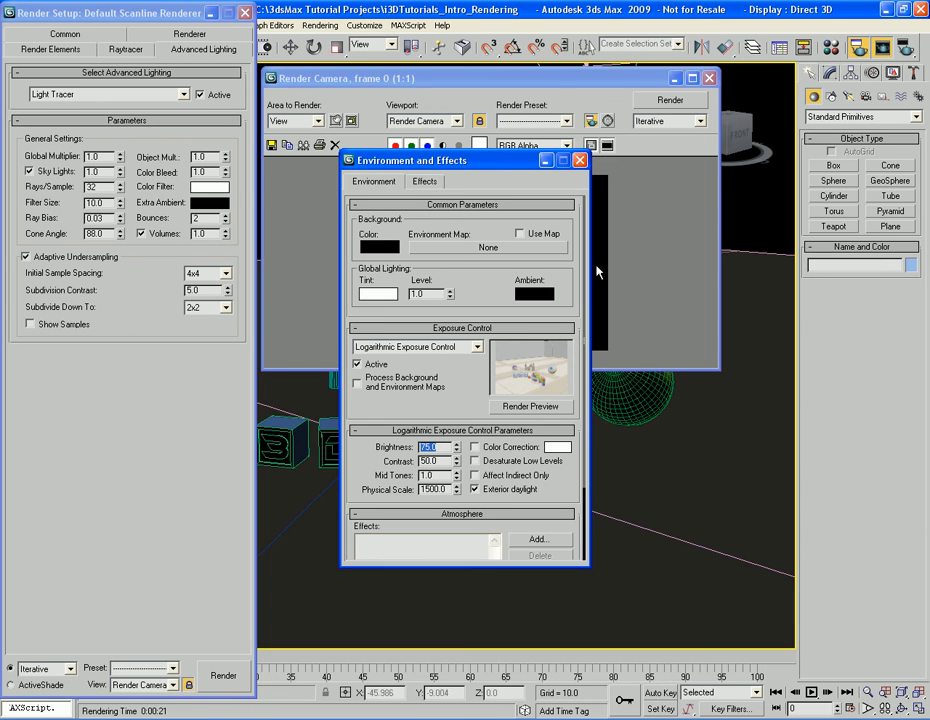
{"action": "left_click", "coordinate": [670, 100]}
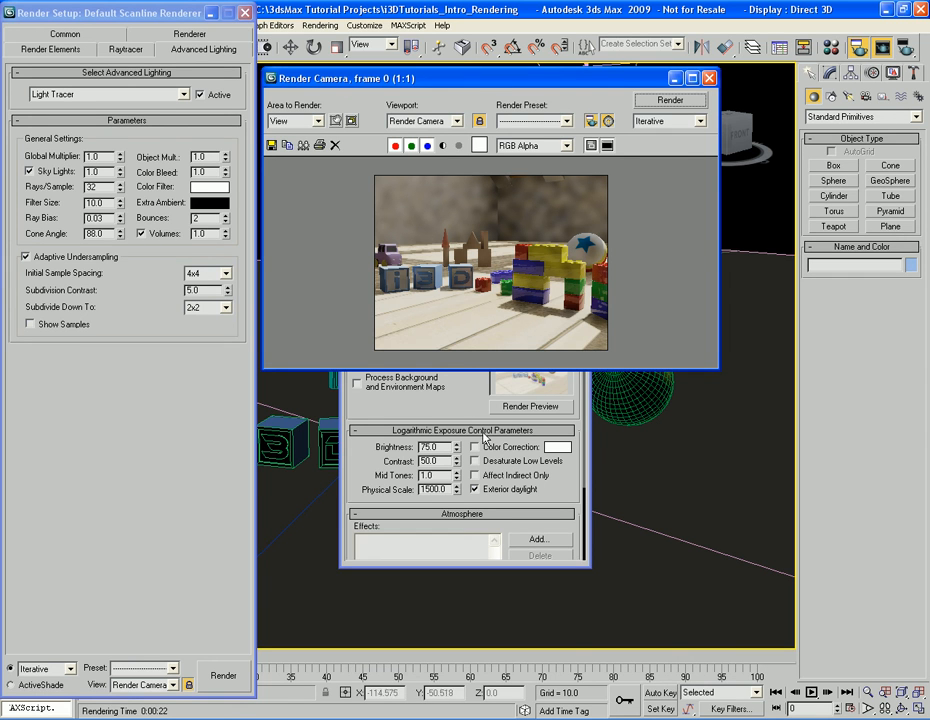
{"action": "key", "text": "8"}
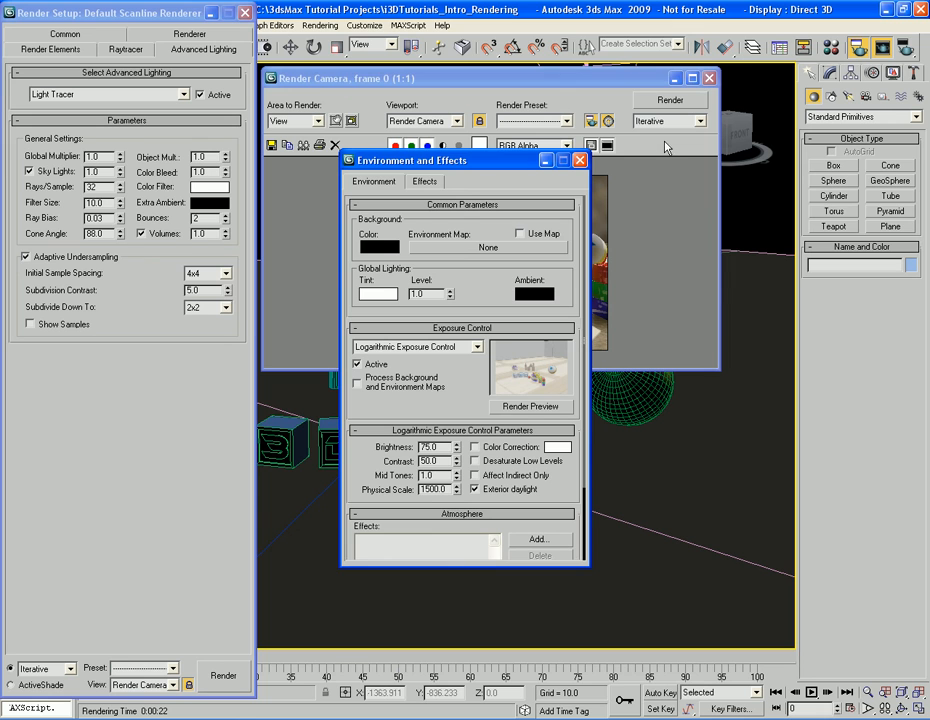
{"action": "left_click", "coordinate": [582, 164]}
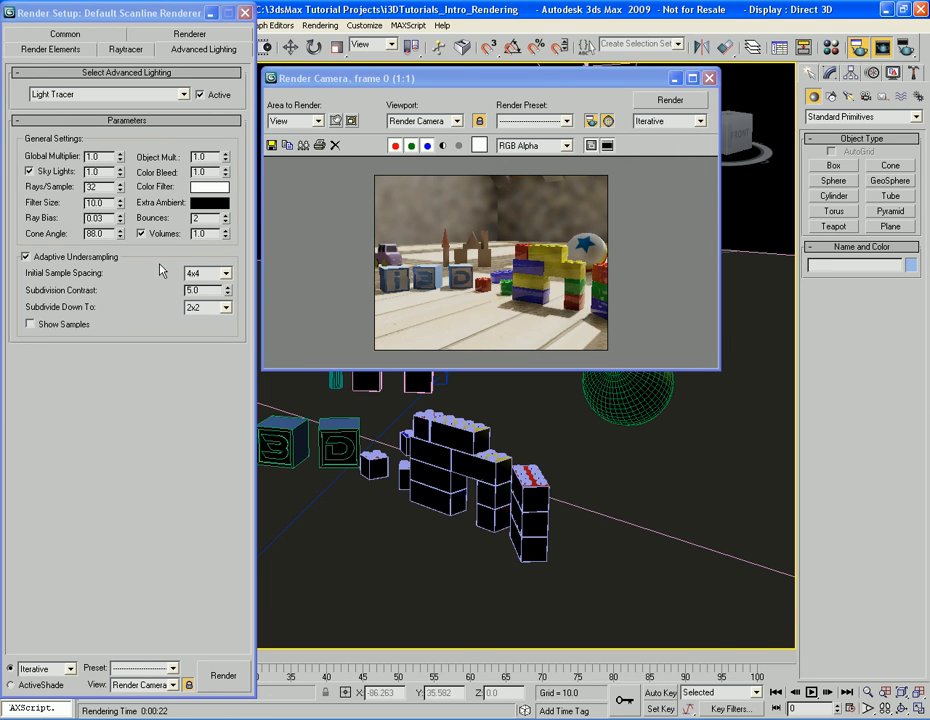
Set the rays per sample to 512 and the filter size to 15, and render the camera view.
{"action": "double_click", "coordinate": [107, 187]}
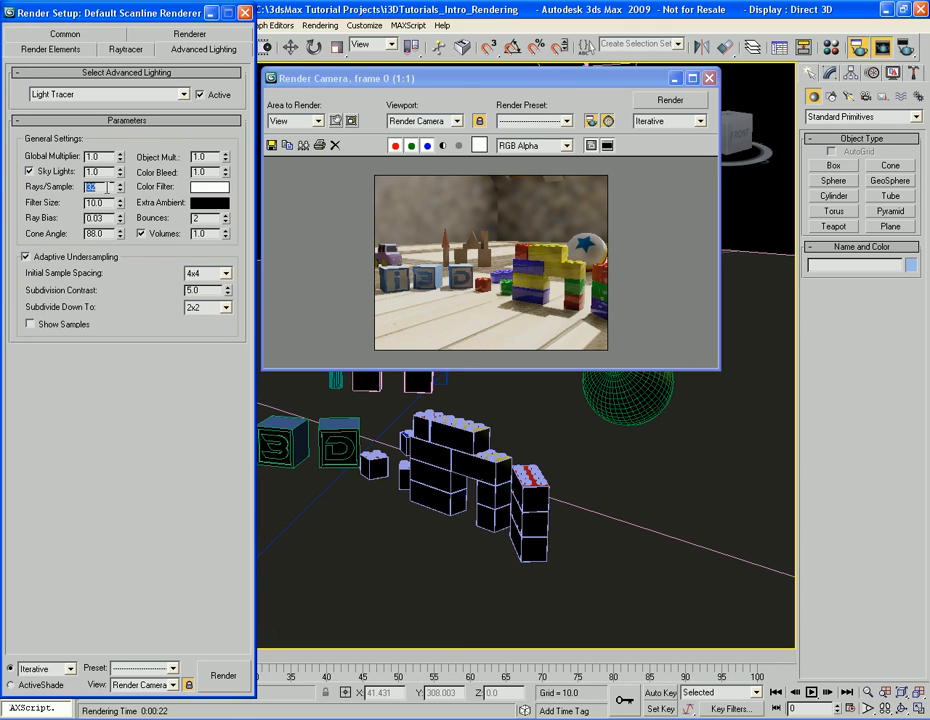
{"action": "type", "text": "512"}
{"action": "key", "text": "Return"}
{"action": "double_click", "coordinate": [100, 203]}
{"action": "type", "text": "15"}
{"action": "key", "text": "Return"}
{"action": "left_click", "coordinate": [663, 100]}
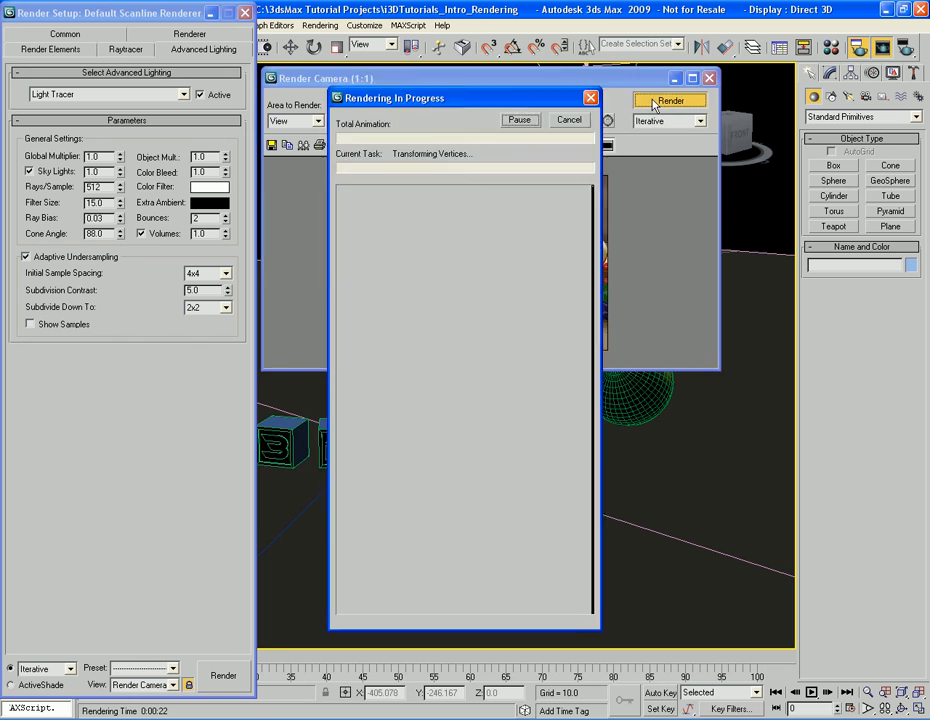